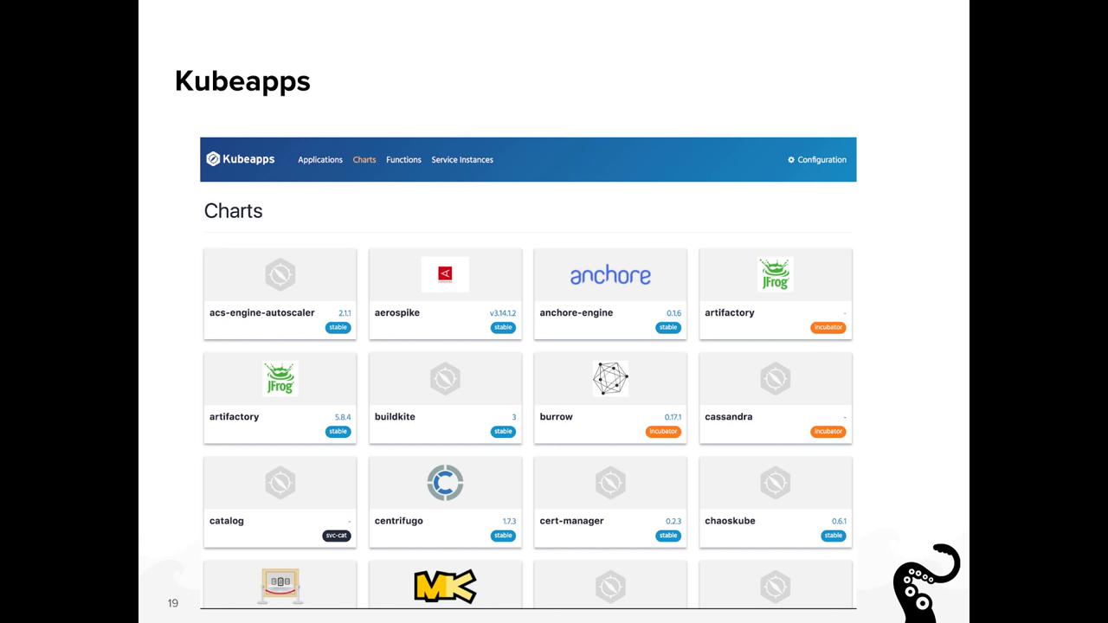
# Advance the presentation from slide 19 to slide 22, 'Broker Demo'
pyautogui.press('Right')
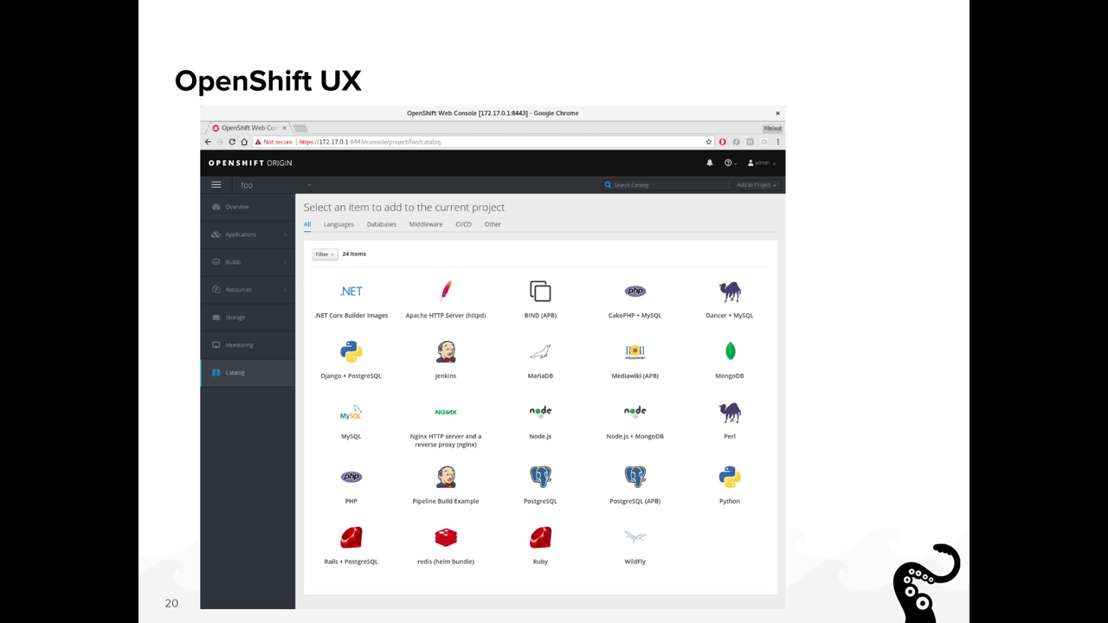
pyautogui.press('Right')
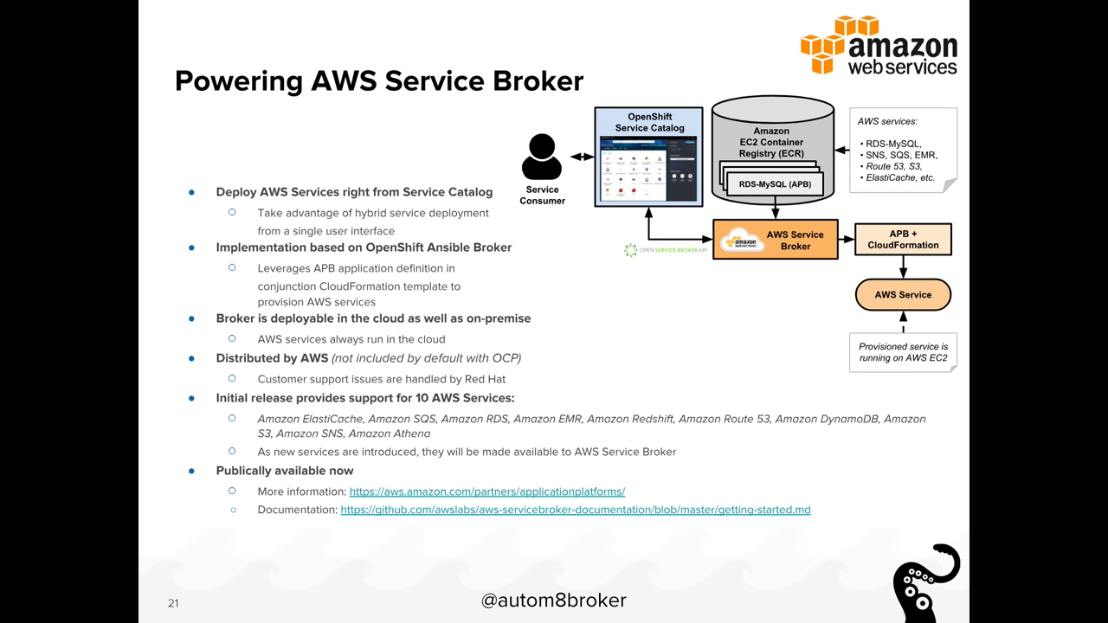
pyautogui.press('Right')
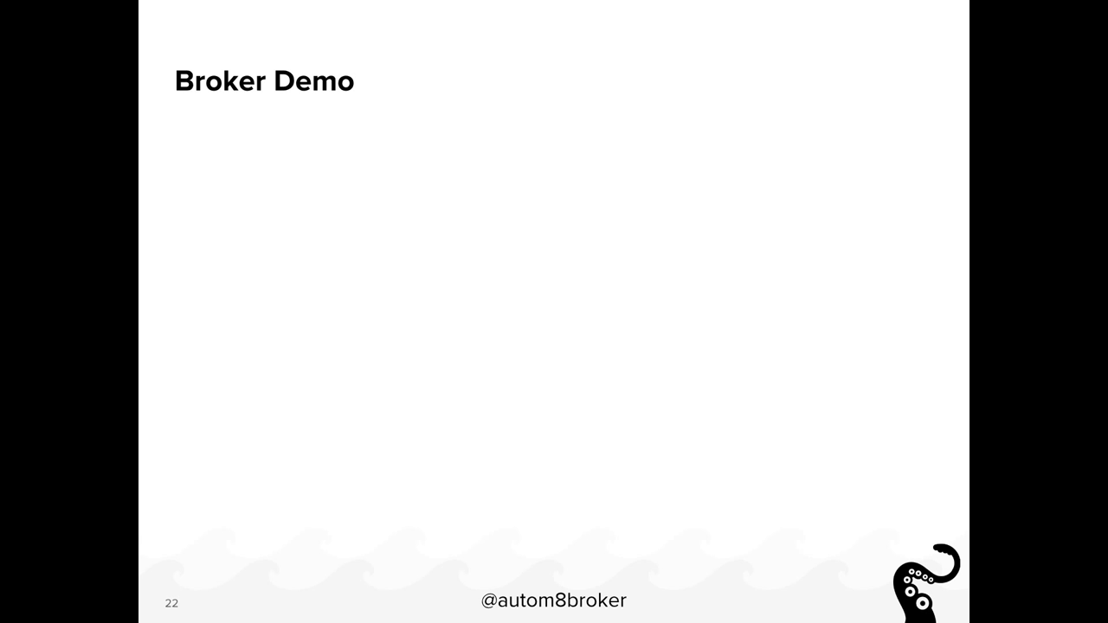
# Keep the new display settings and switch back to the OpenShift Web Console window
pyautogui.press('2')
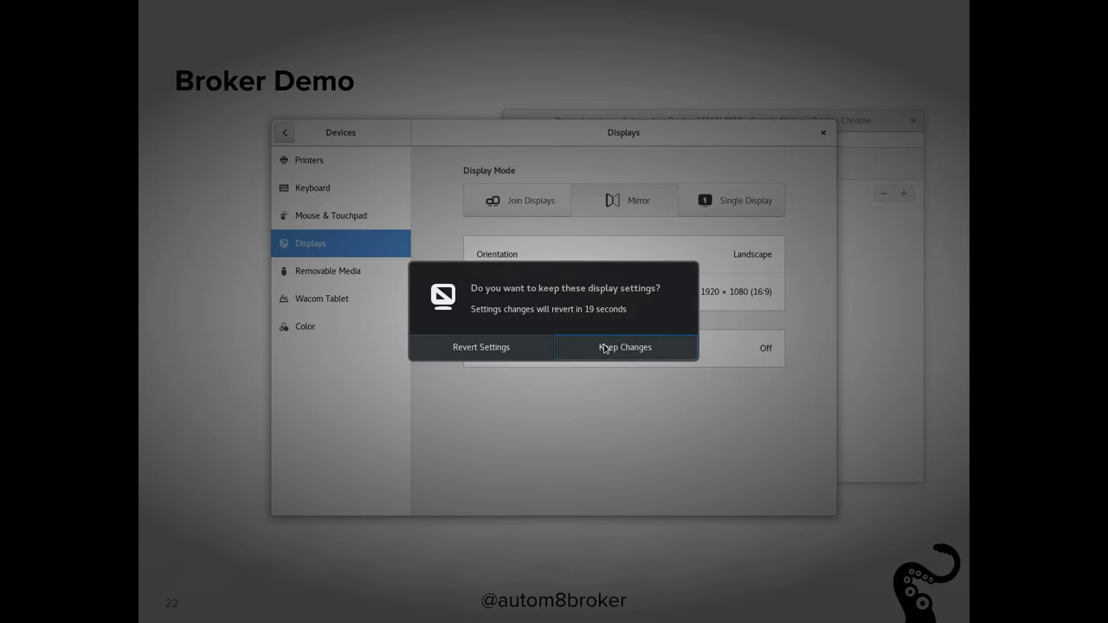
pyautogui.click(606, 347)
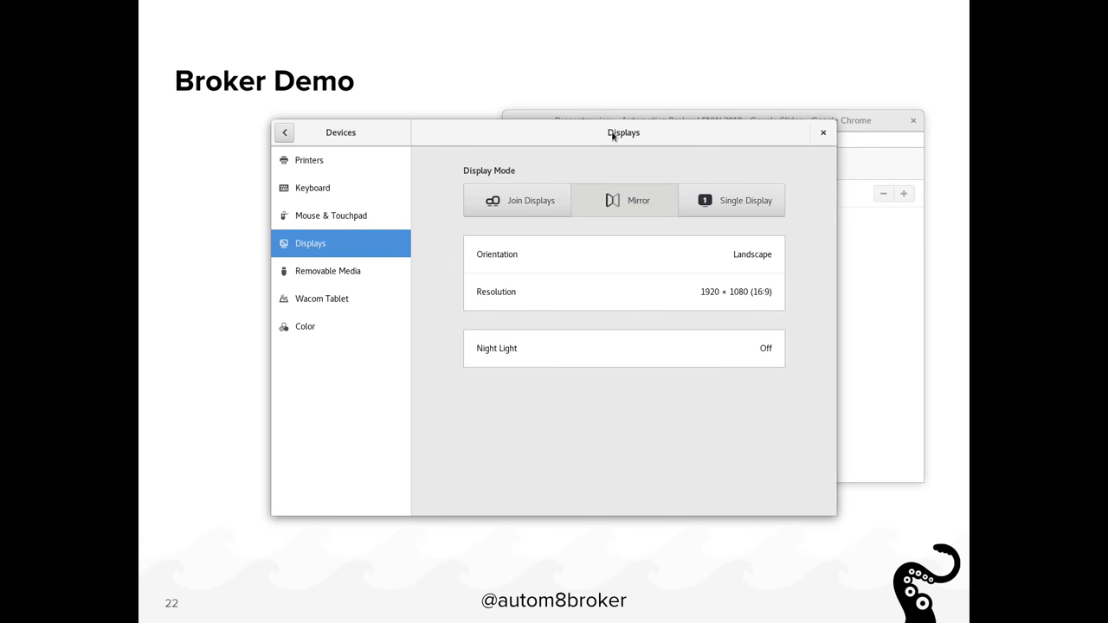
pyautogui.hotkey('alt', 'Tab')
pyautogui.hotkey('alt', 'Tab')
pyautogui.hotkey('alt', '`')
pyautogui.hotkey('alt', '`')
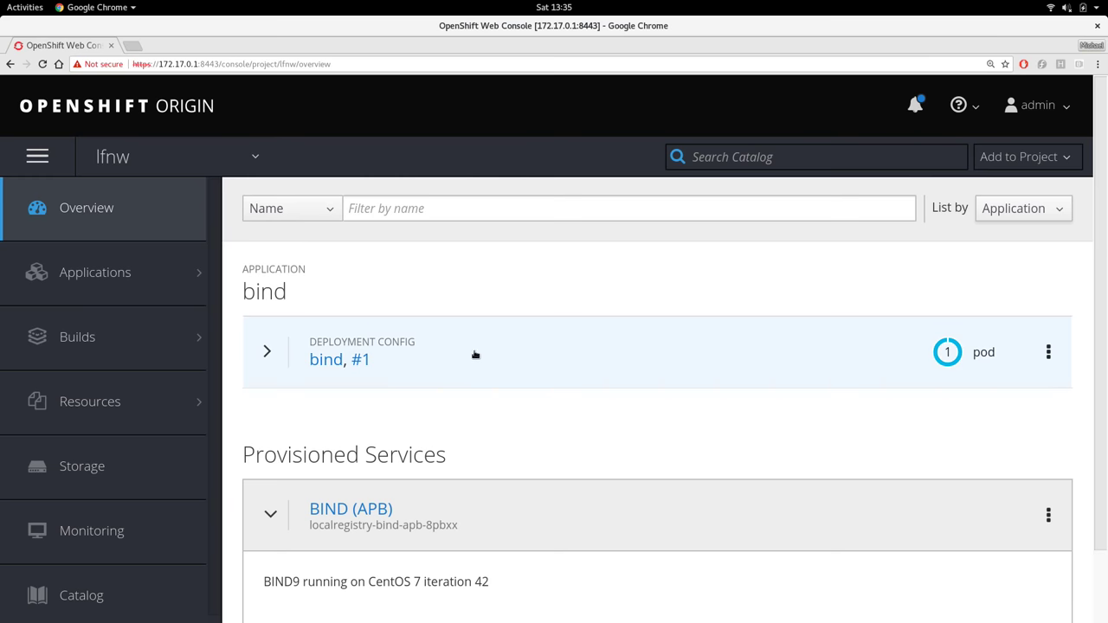
# Expand the bind deployment and scale it up to 2 pods
pyautogui.click(270, 355)
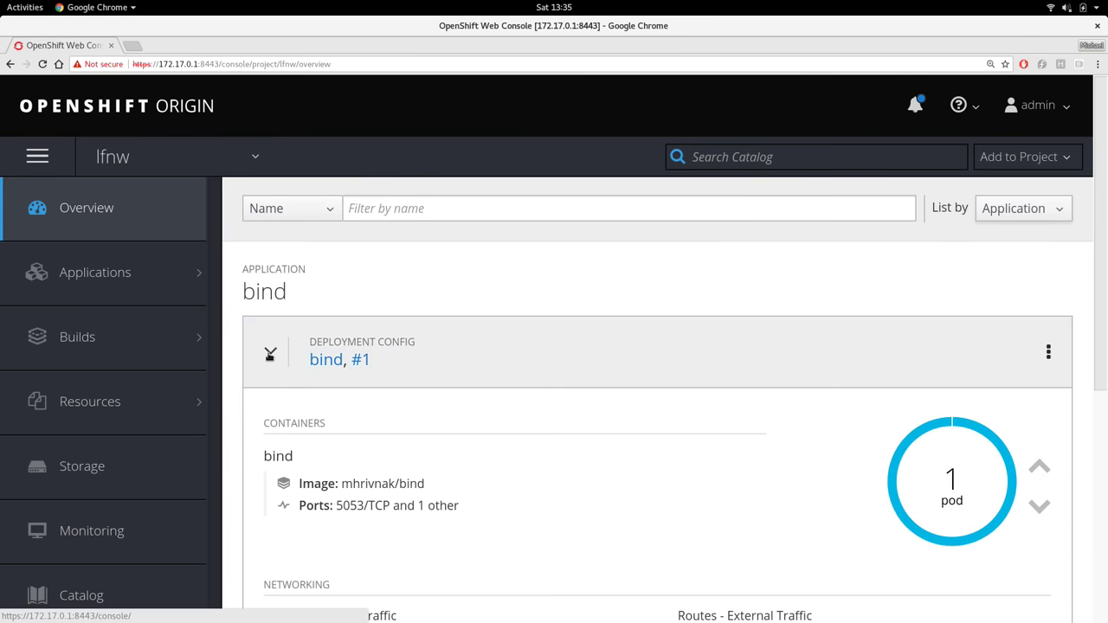
pyautogui.scroll(-2, 462, 353)
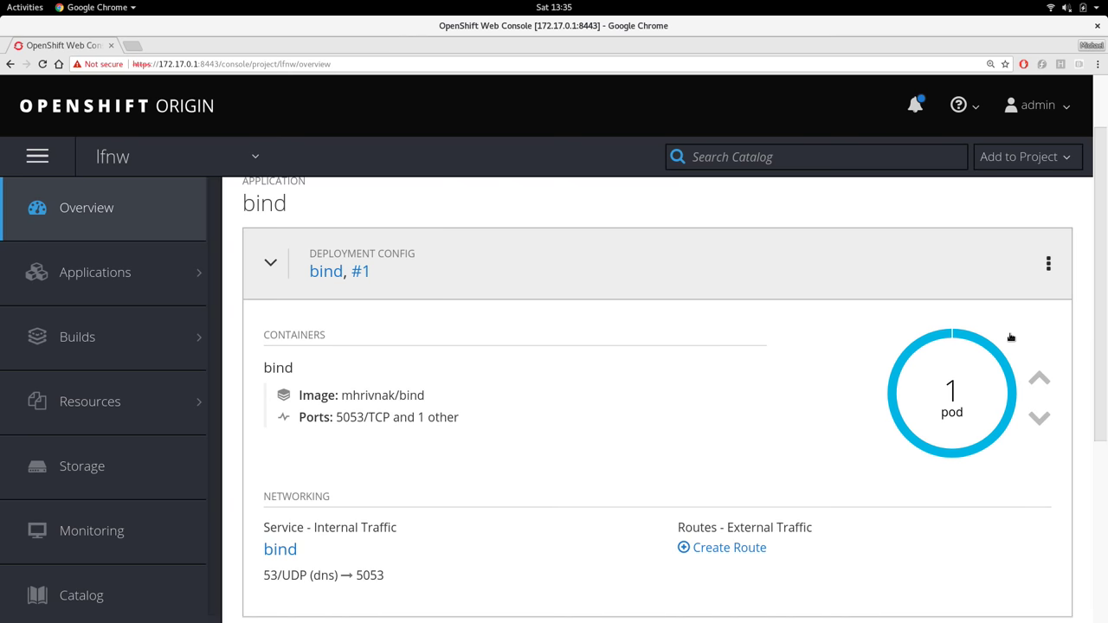
pyautogui.click(1039, 379)
# Delete the provisioned BIND (APB) service and confirm the deletion
pyautogui.scroll(-4, 811, 314)
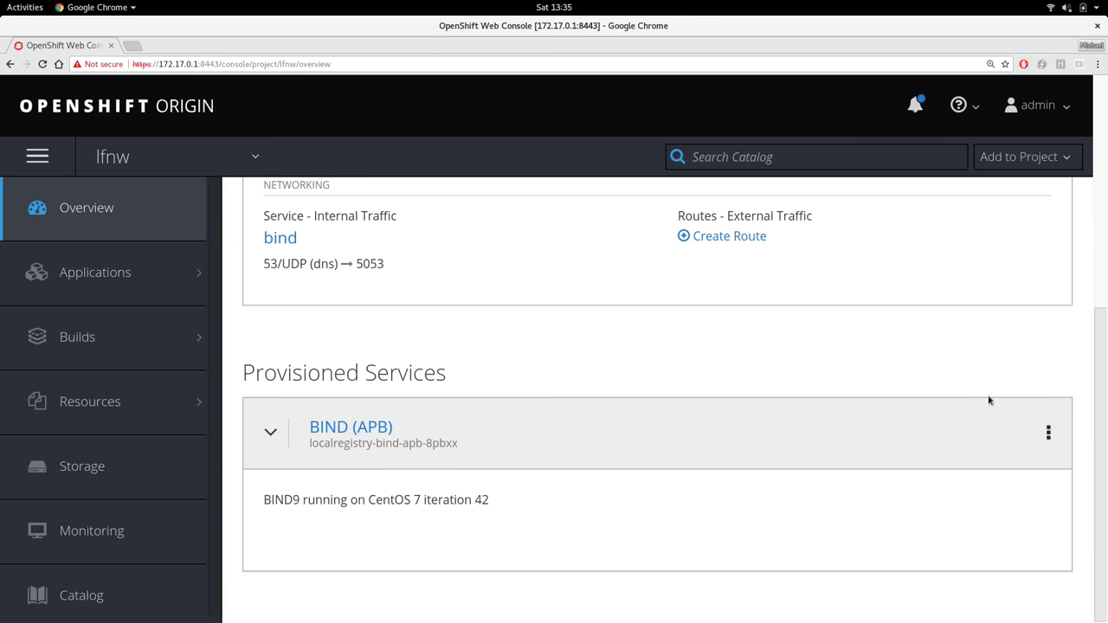
pyautogui.click(1047, 433)
pyautogui.click(978, 490)
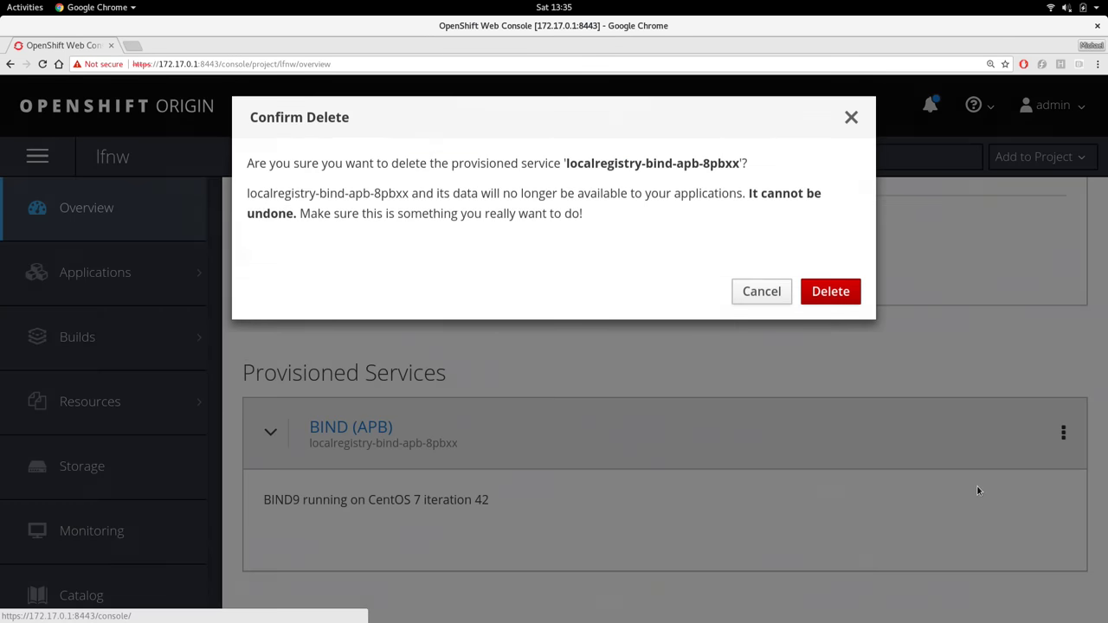
pyautogui.click(829, 294)
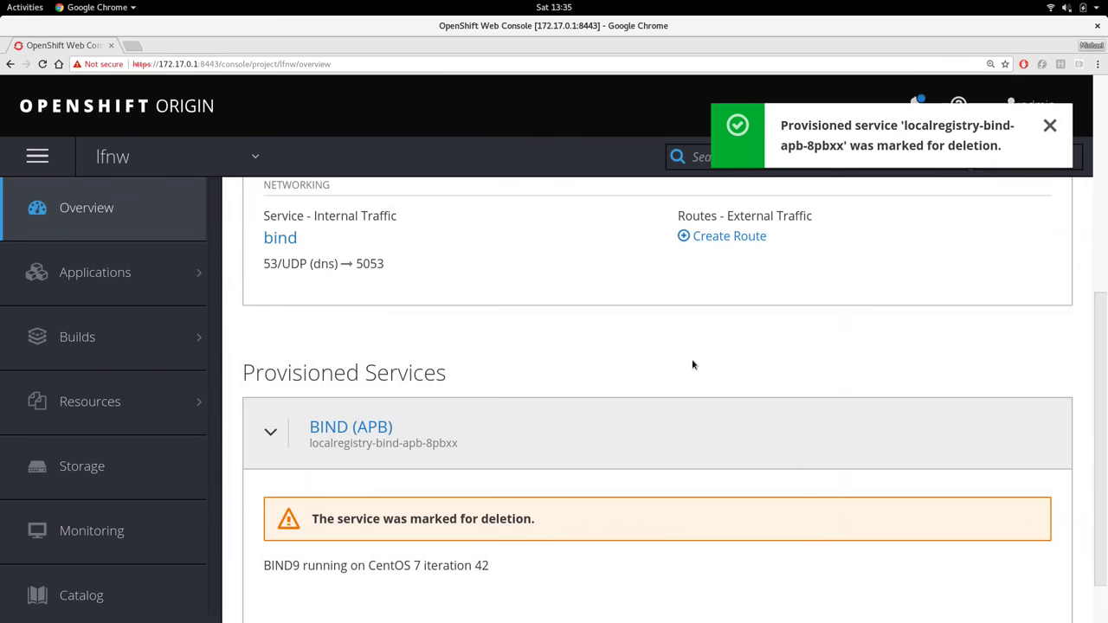
pyautogui.scroll(5, 692, 364)
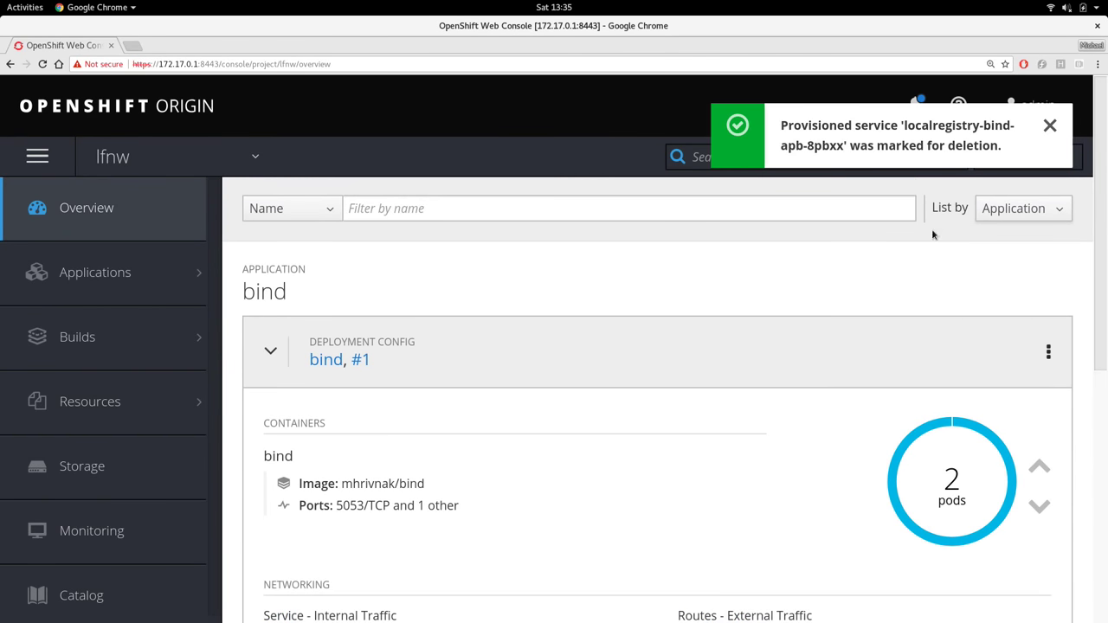
# Dismiss the notification and start the Mediawiki (APB) wizard from the lfnw catalog
pyautogui.click(1050, 127)
pyautogui.click(1034, 158)
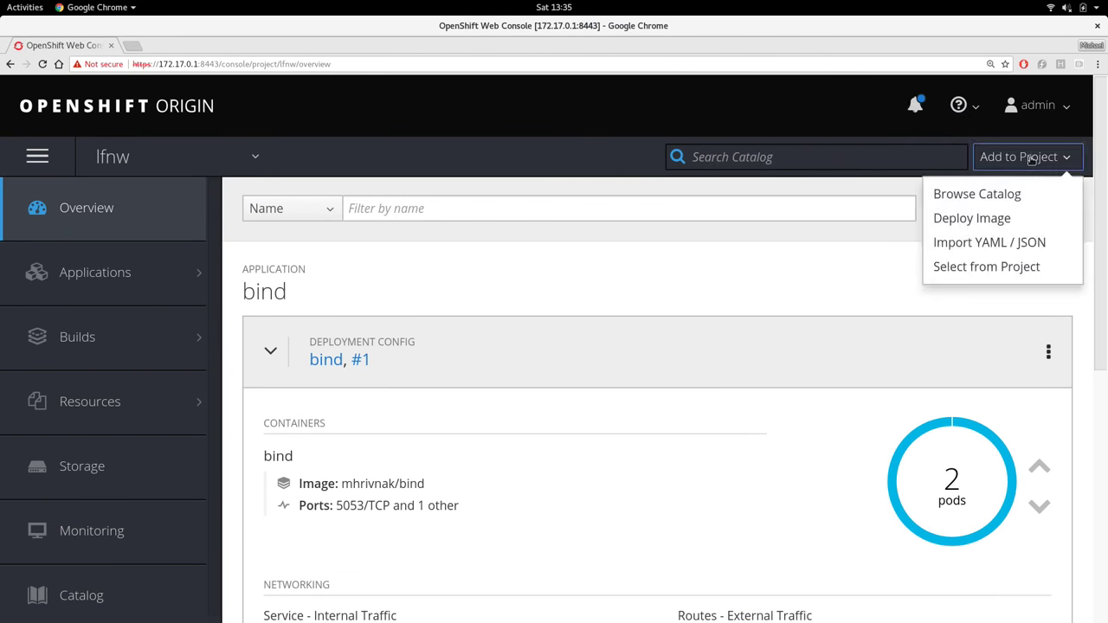
pyautogui.click(1011, 192)
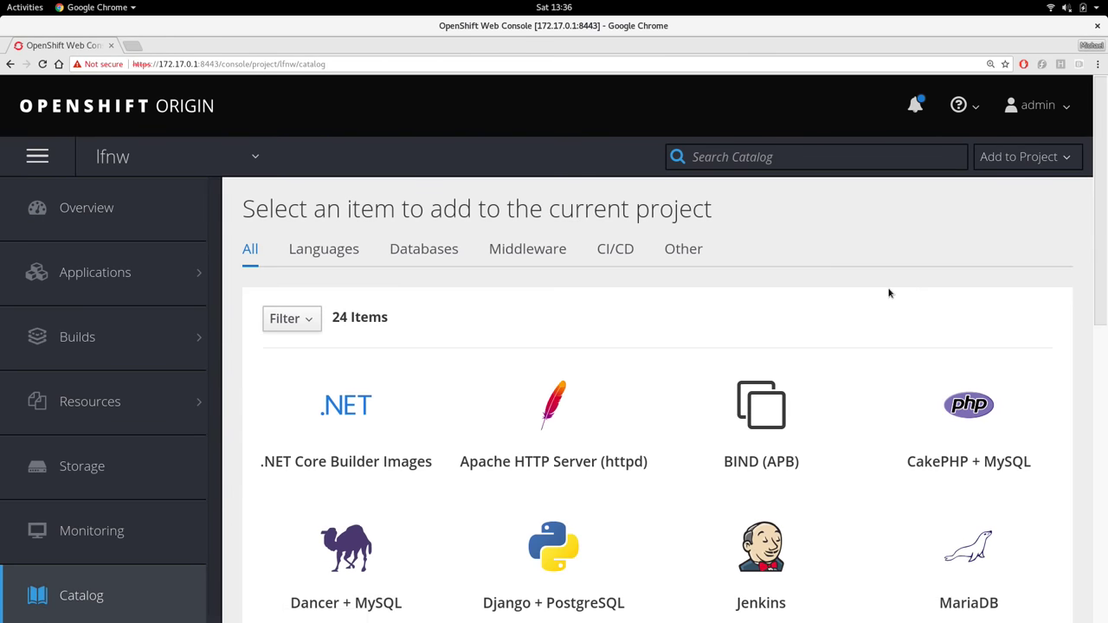
pyautogui.scroll(-5, 889, 294)
pyautogui.scroll(-2, 890, 294)
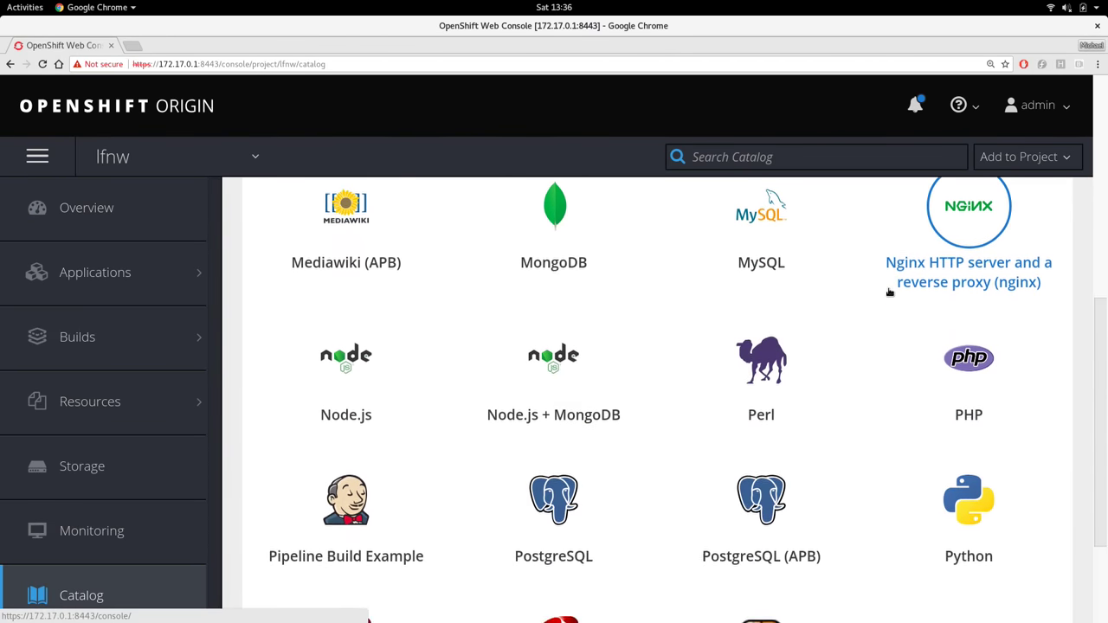
pyautogui.scroll(2, 889, 293)
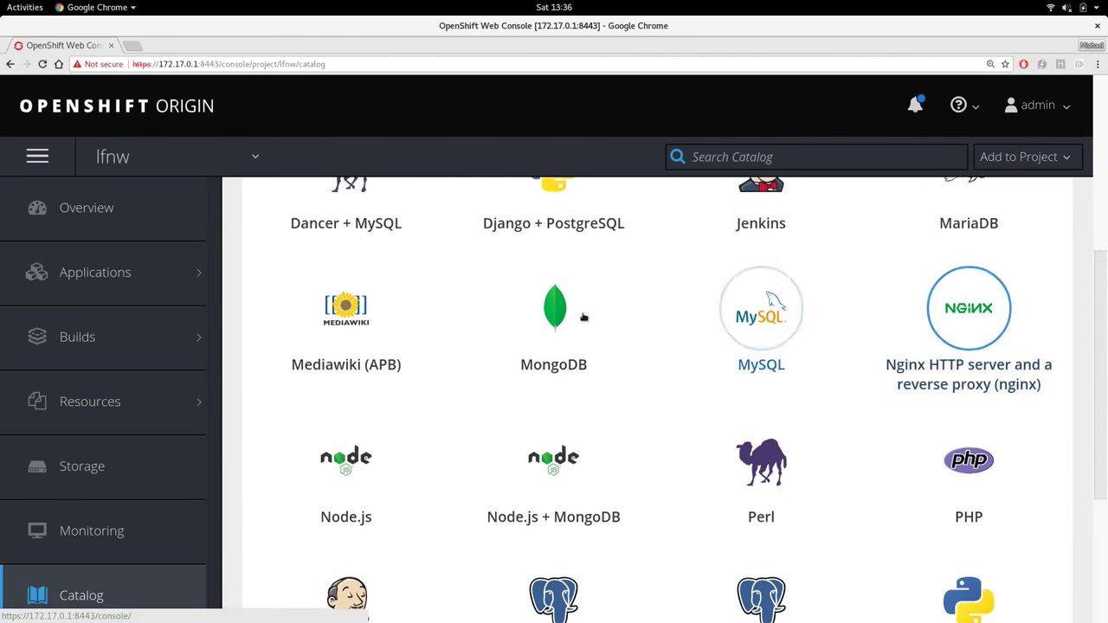
pyautogui.click(355, 316)
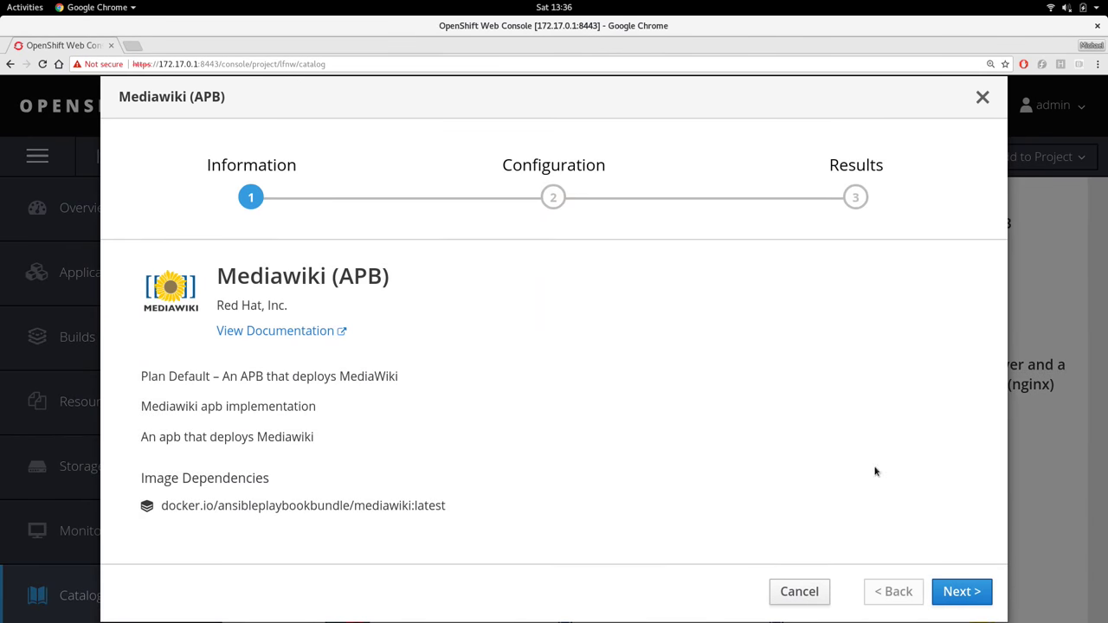
pyautogui.click(944, 589)
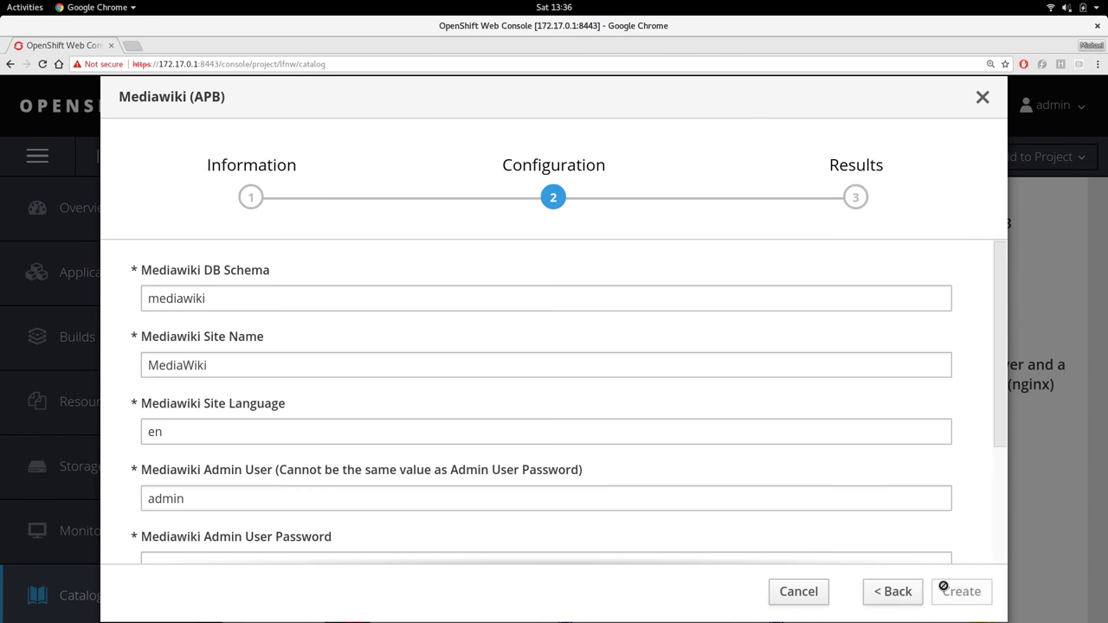
# Enter and confirm the Mediawiki admin password, create the service, and close the wizard
pyautogui.scroll(-2, 601, 356)
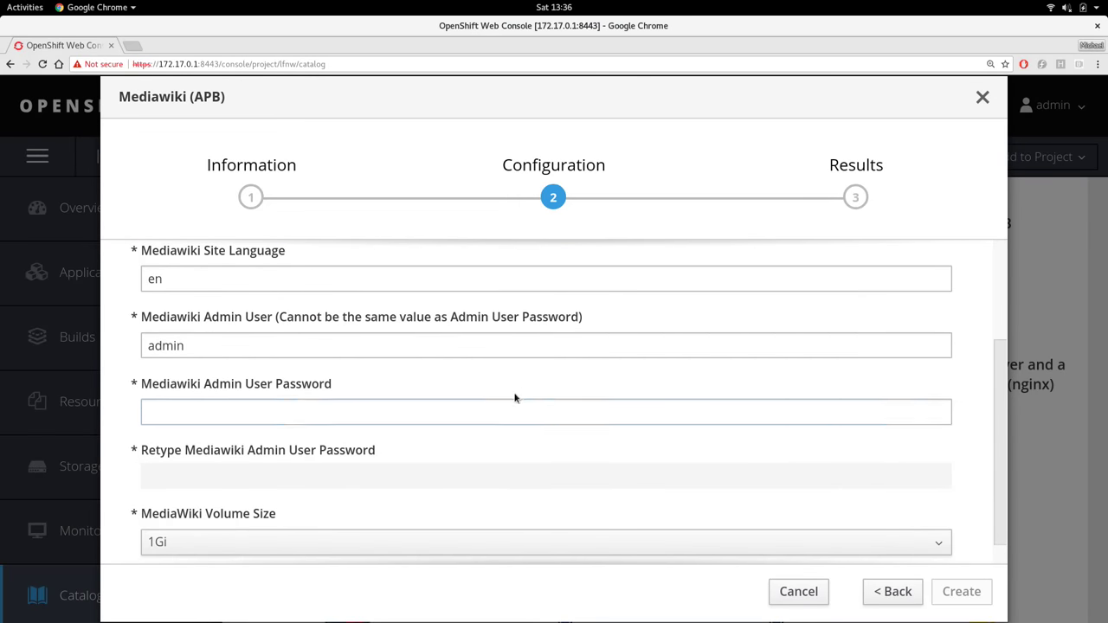
pyautogui.click(499, 345)
pyautogui.click(441, 408)
pyautogui.write('abc')
pyautogui.press('Tab')
pyautogui.write('abc')
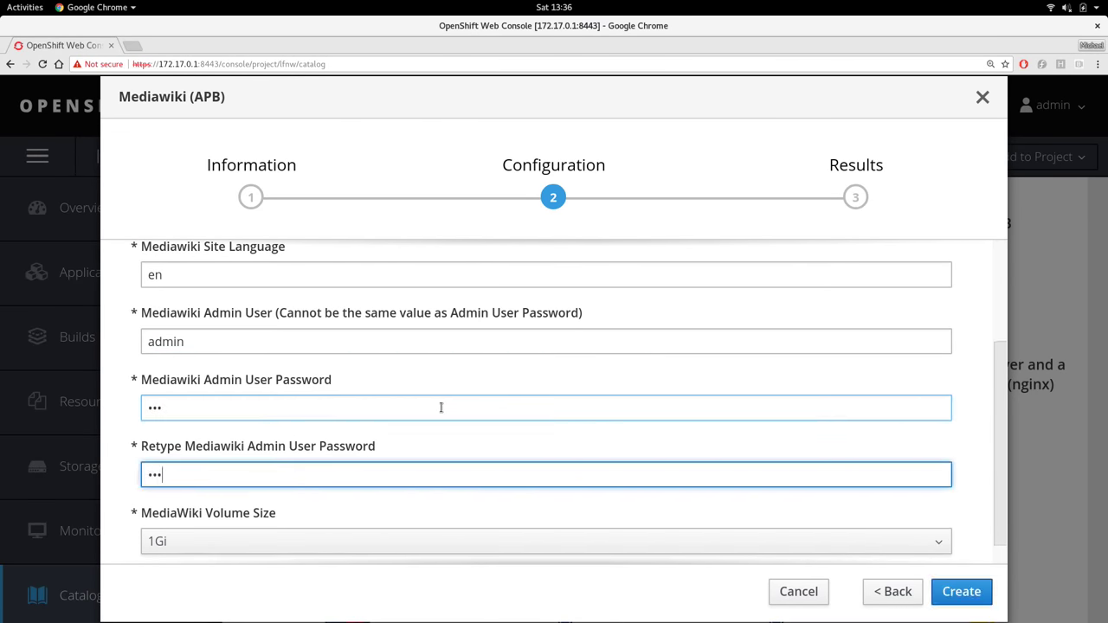
pyautogui.click(962, 603)
pyautogui.click(967, 591)
pyautogui.scroll(-3, 855, 452)
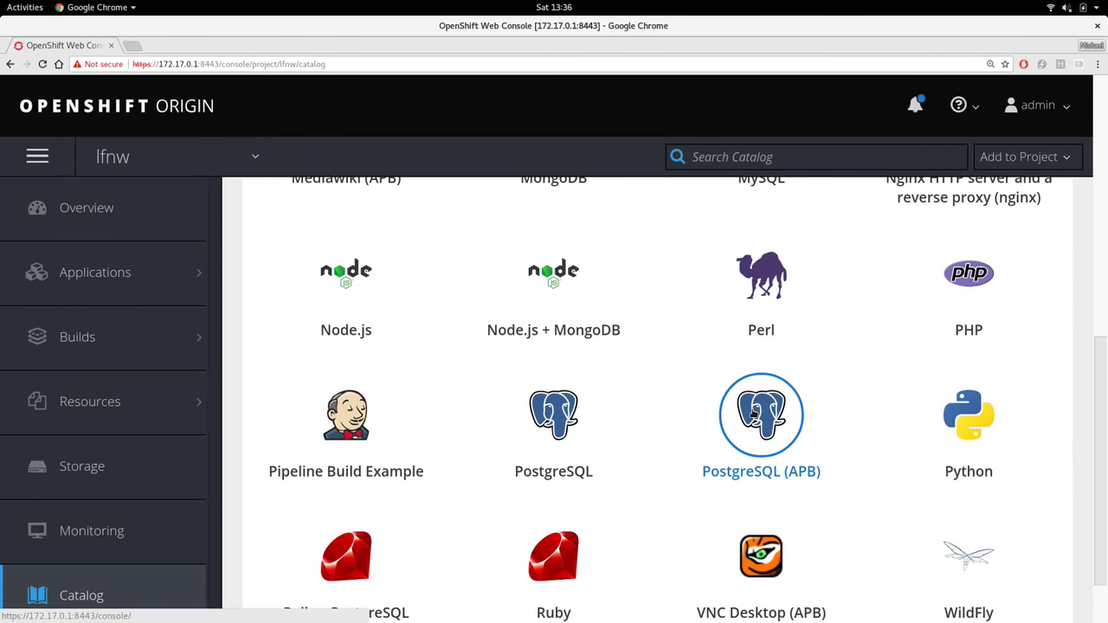
# Start deploying PostgreSQL (APB) and keep the Development plan
pyautogui.click(754, 416)
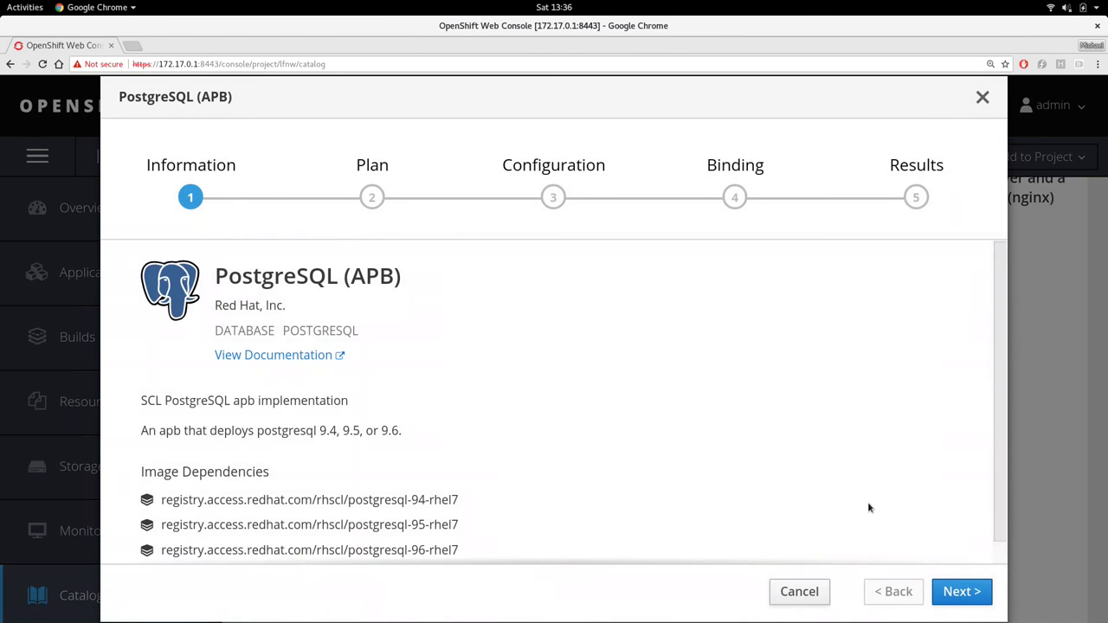
pyautogui.click(967, 592)
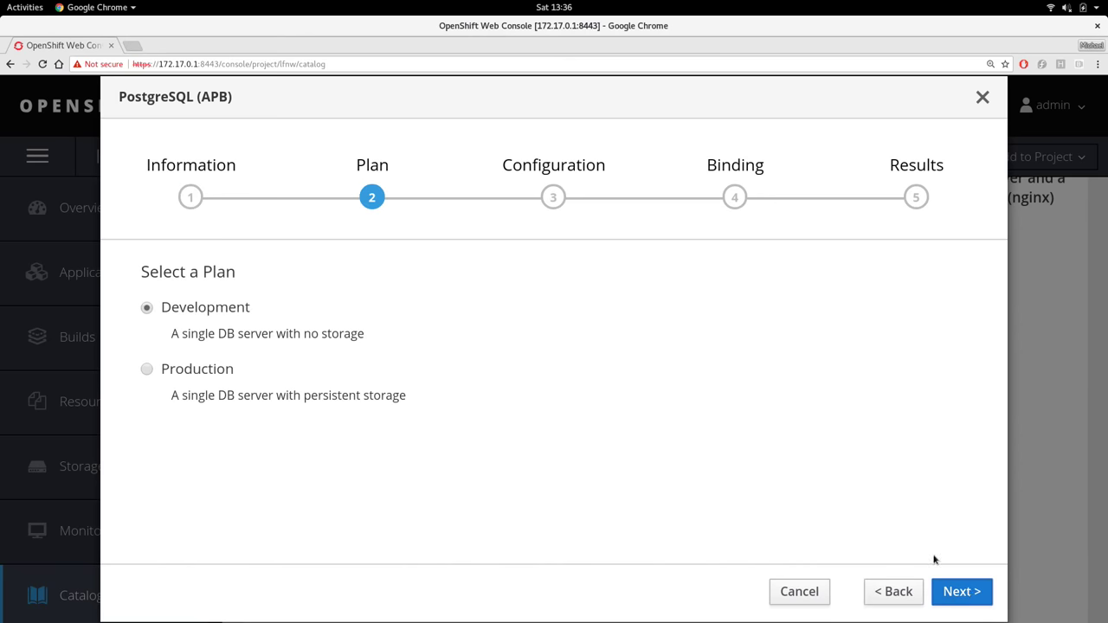
pyautogui.click(966, 592)
# Enter and confirm the PostgreSQL password, then create it without a binding
pyautogui.click(460, 425)
pyautogui.write('abc')
pyautogui.press('Tab')
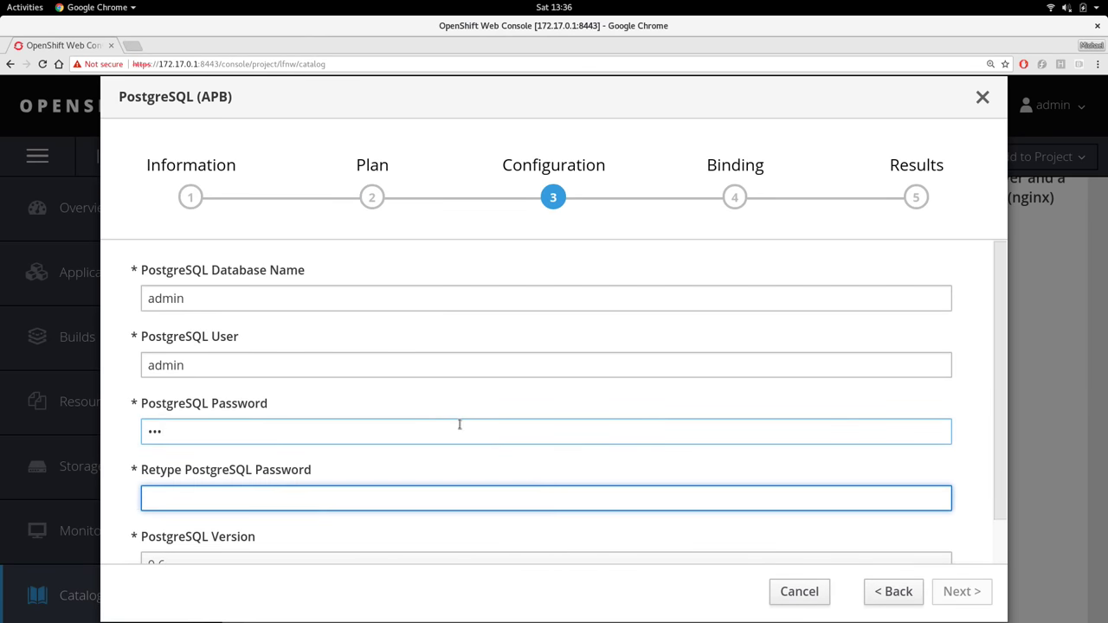
pyautogui.write('abc')
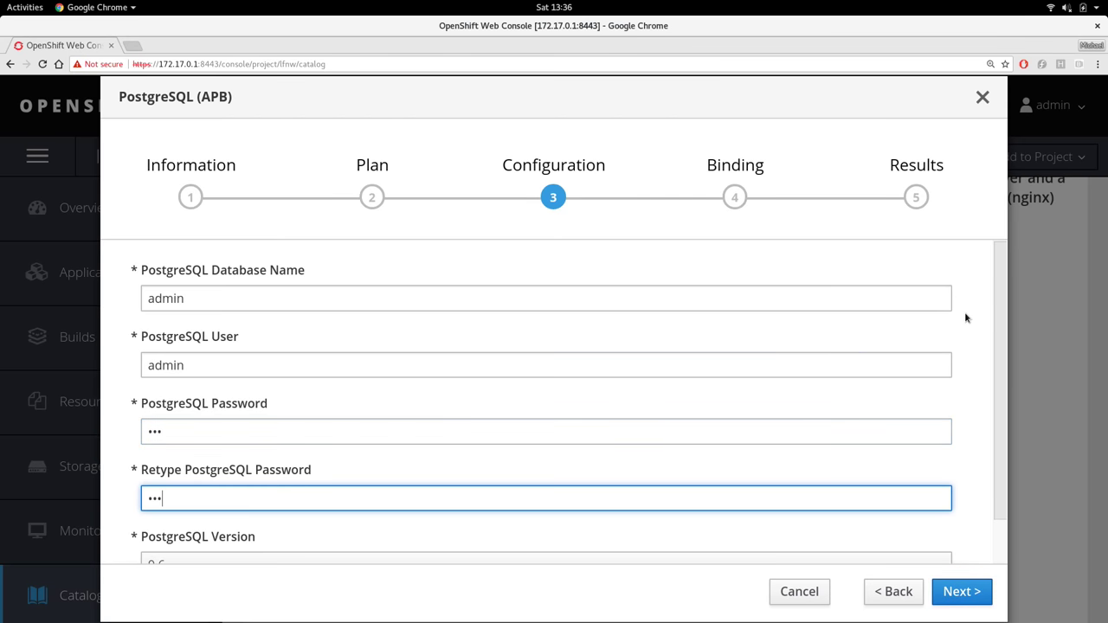
pyautogui.scroll(-1, 965, 313)
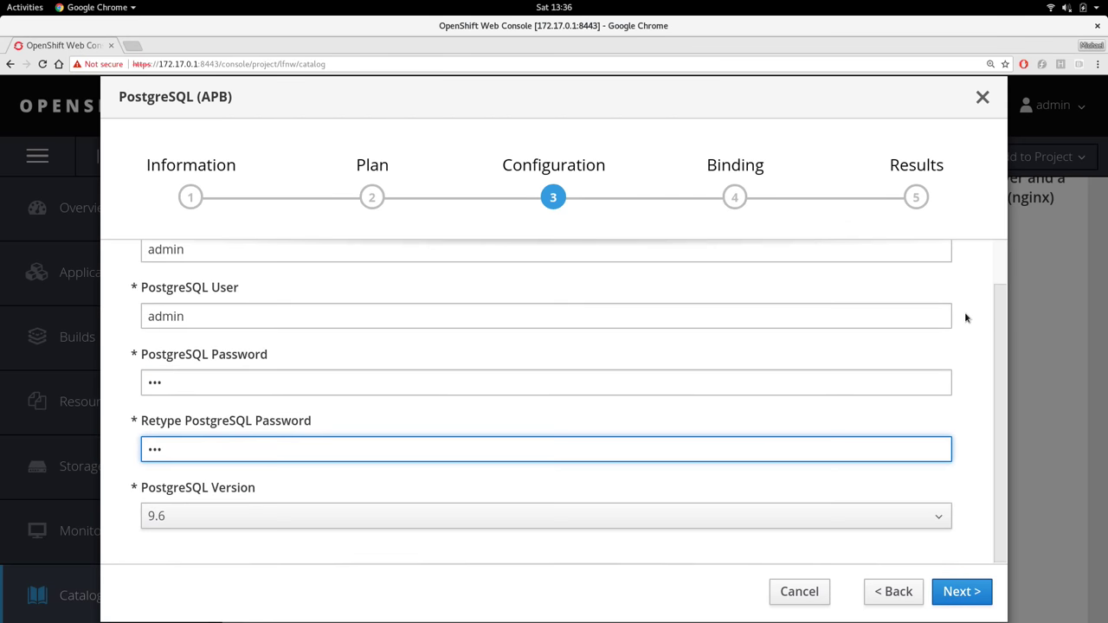
pyautogui.click(957, 591)
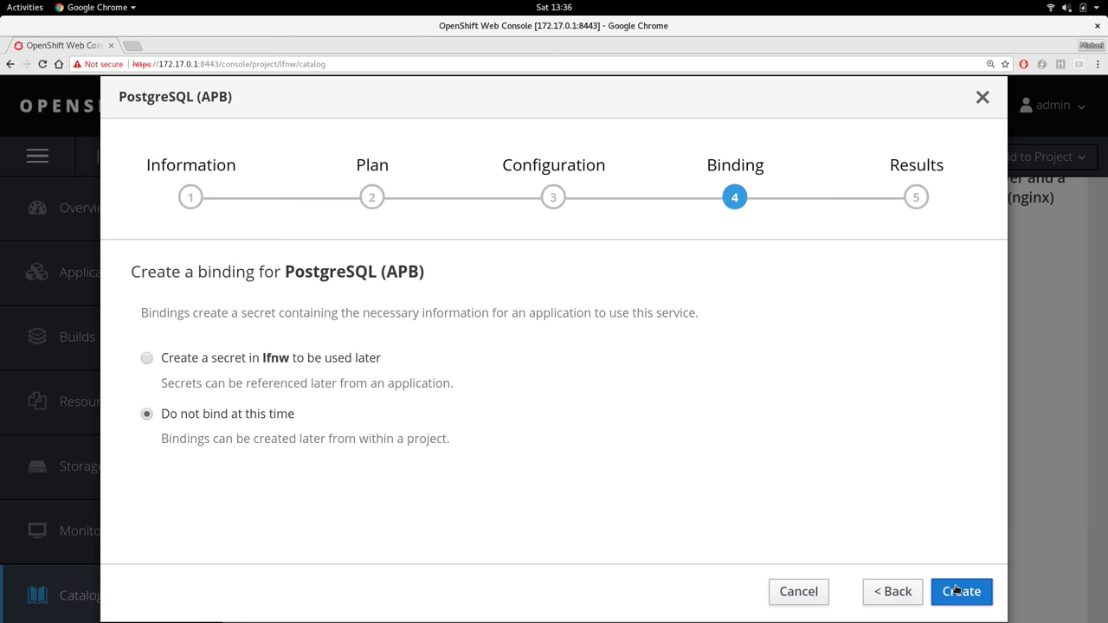
pyautogui.click(956, 591)
pyautogui.click(959, 592)
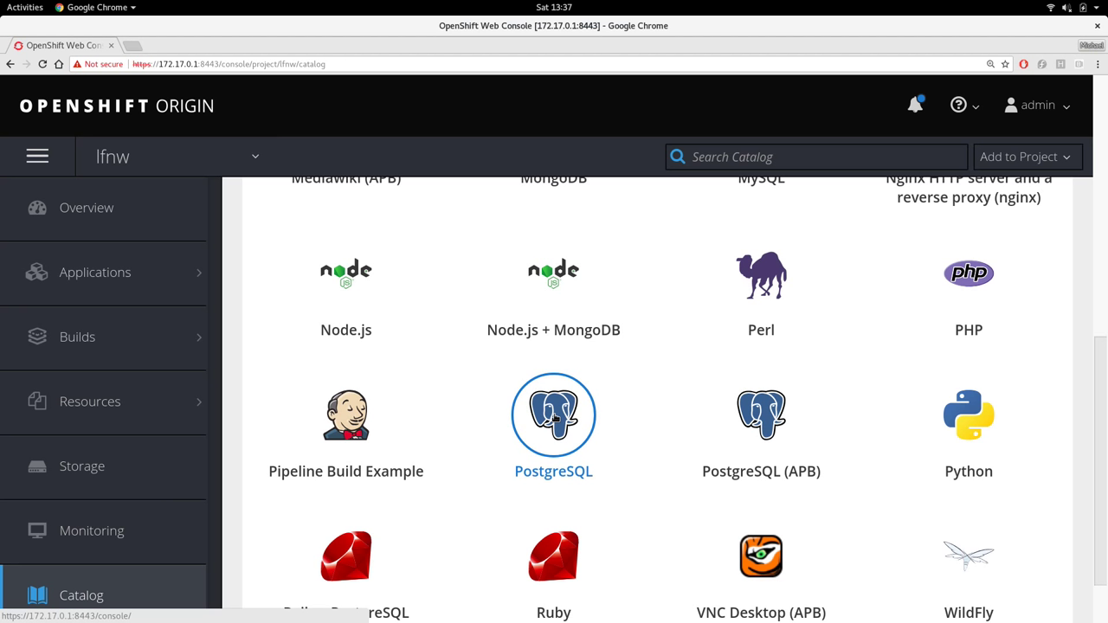
pyautogui.click(90, 210)
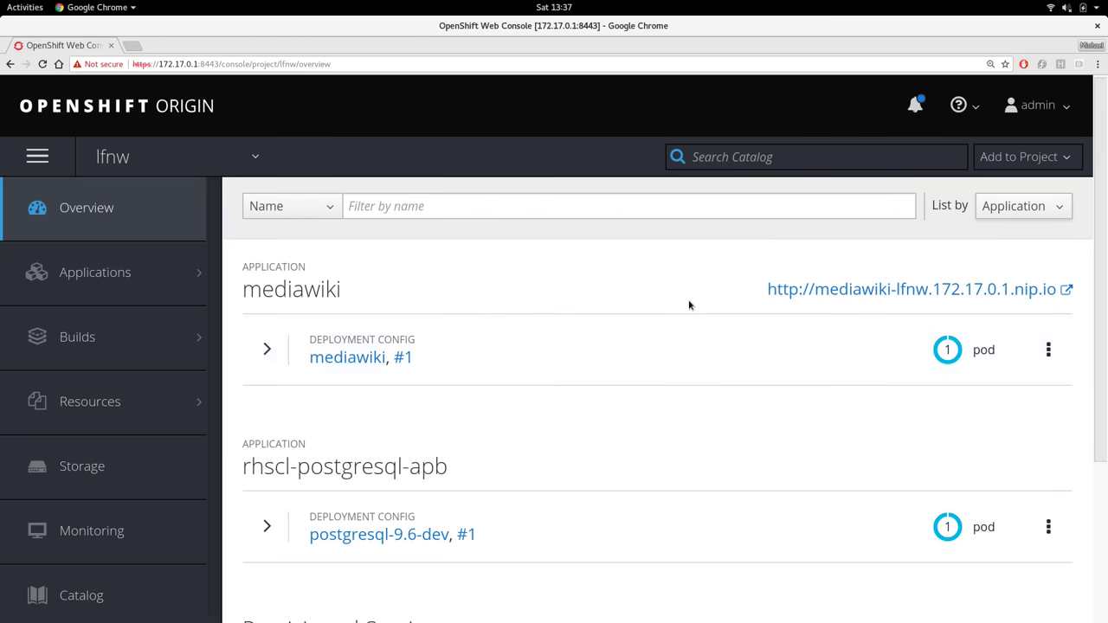
pyautogui.click(265, 349)
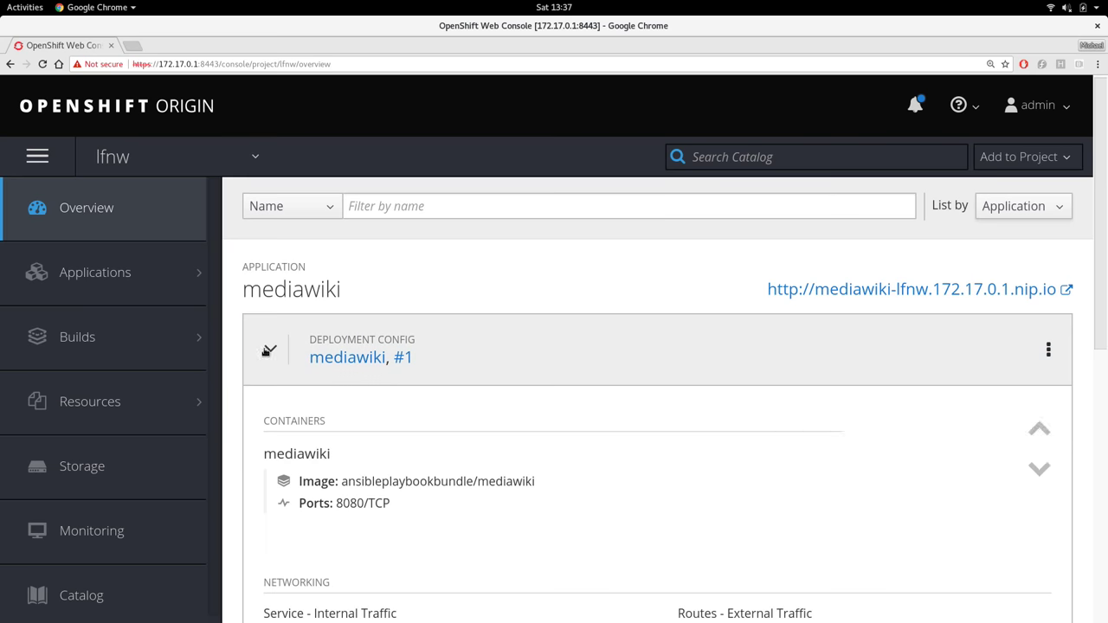
pyautogui.scroll(-3, 596, 363)
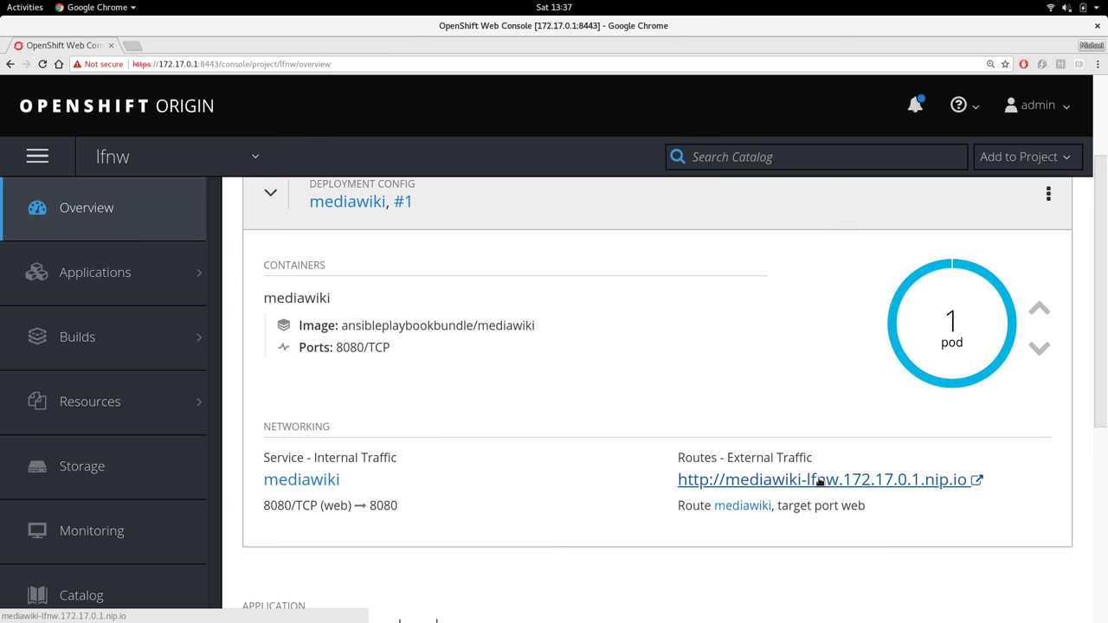
pyautogui.click(819, 481)
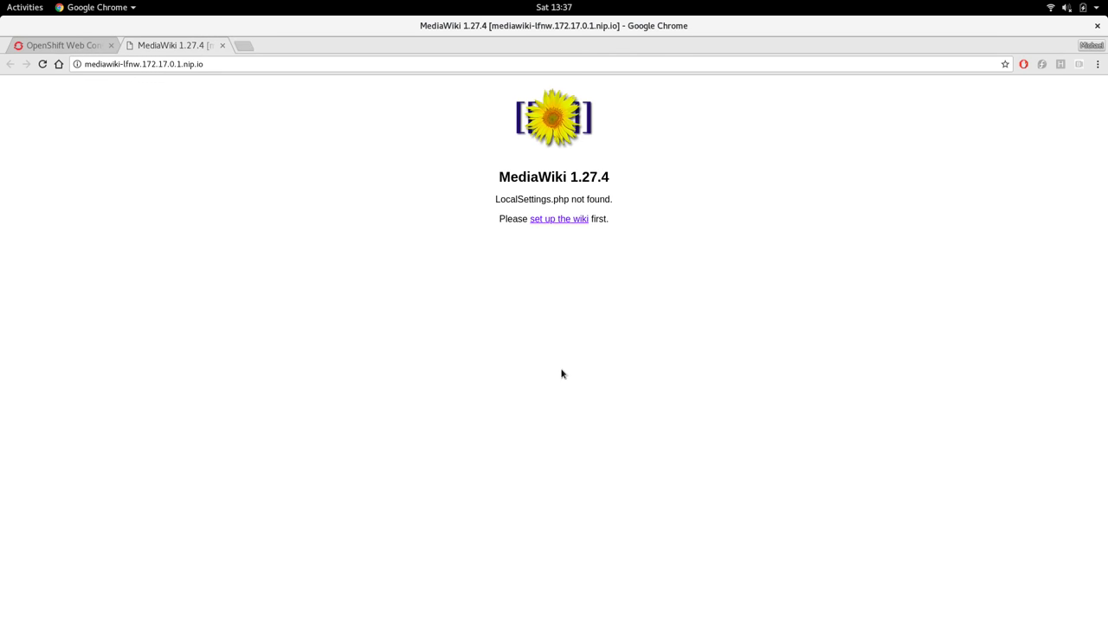
pyautogui.hotkey('ctrl', 'w')
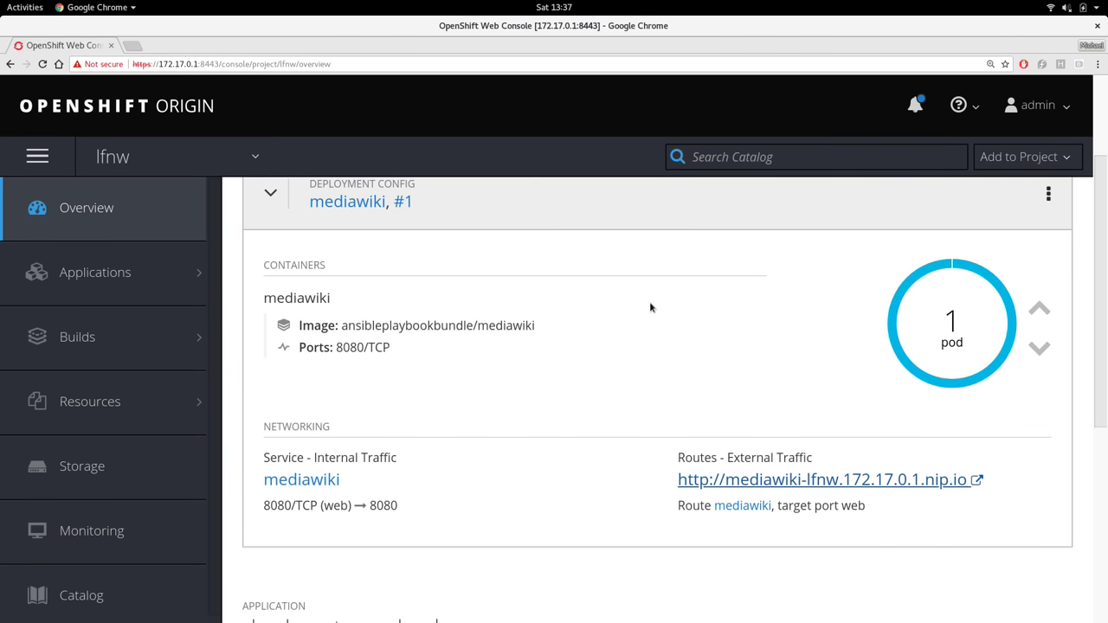
# Inspect the postgresql-9.6-dev deployment details, including its container image, then collapse them
pyautogui.scroll(-4, 651, 307)
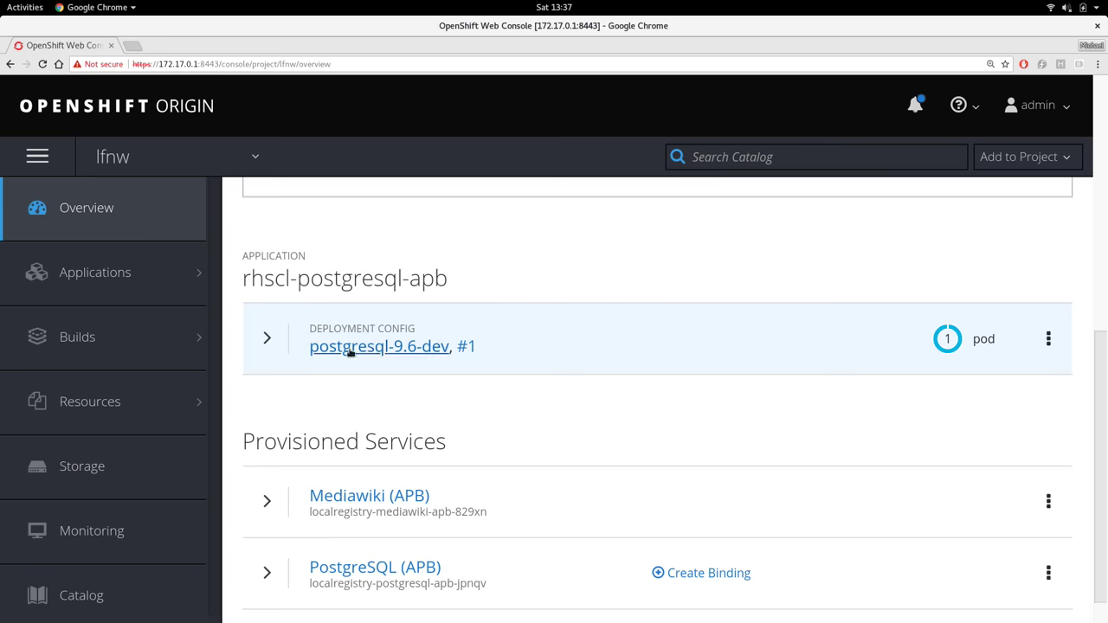
pyautogui.click(265, 337)
pyautogui.scroll(-3, 408, 373)
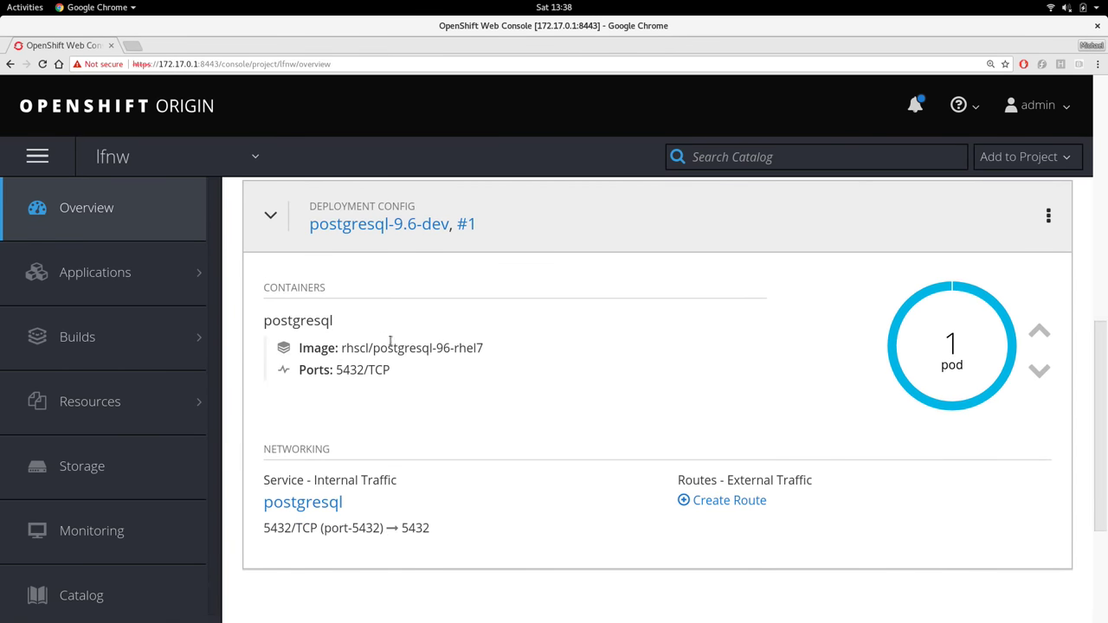
pyautogui.moveTo(338, 348); pyautogui.dragTo(379, 338)
pyautogui.click(474, 366)
pyautogui.click(270, 216)
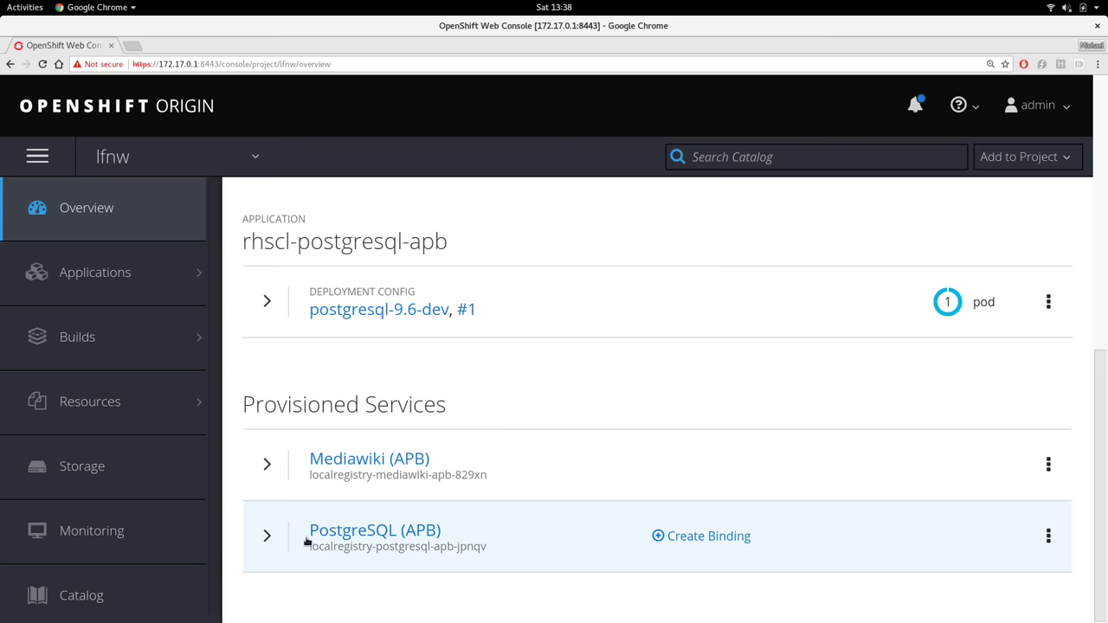
# Expand the PostgreSQL (APB) service and begin creating a binding for it
pyautogui.click(267, 536)
pyautogui.scroll(-2, 658, 465)
pyautogui.scroll(-1, 658, 467)
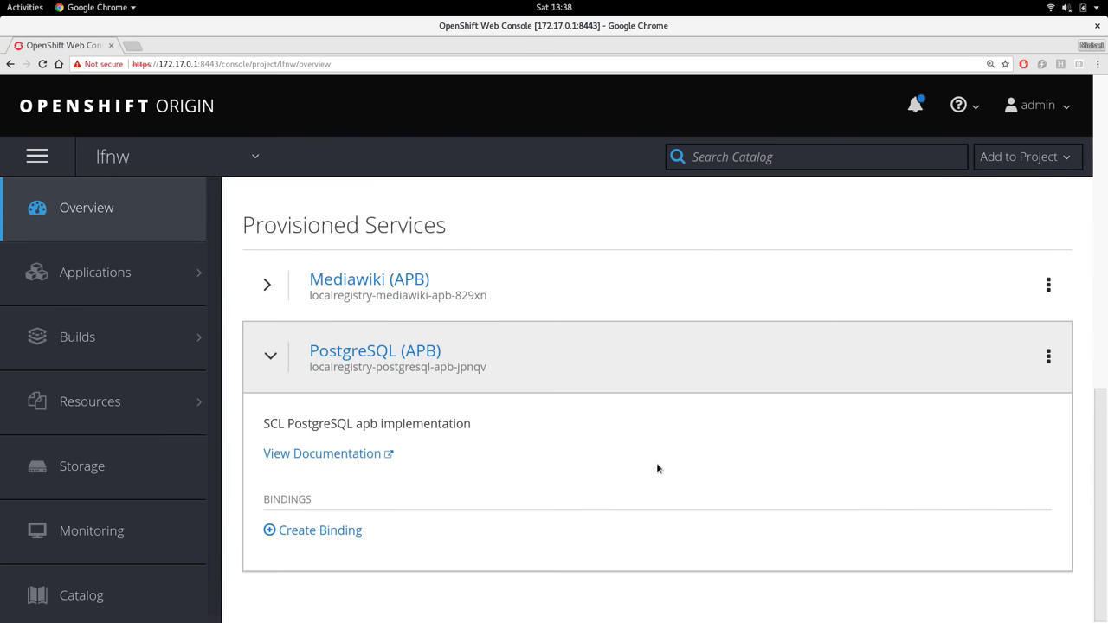
pyautogui.click(315, 530)
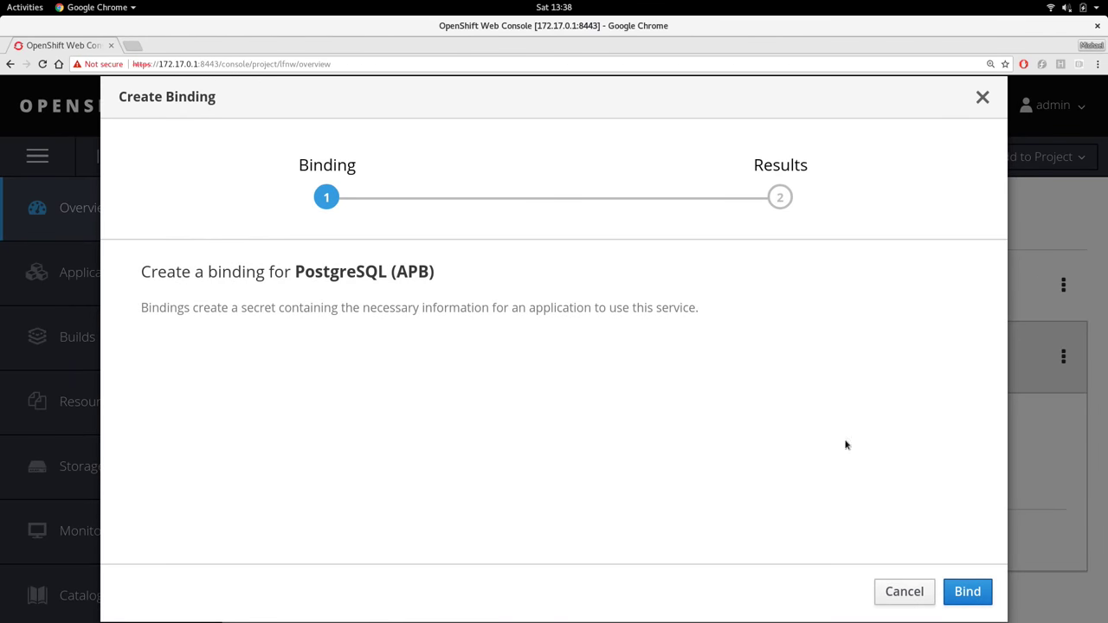
# Bind PostgreSQL (APB), producing binding localregistry-postgresql-apb-jpnqv-c966f, and close the dialog
pyautogui.click(964, 592)
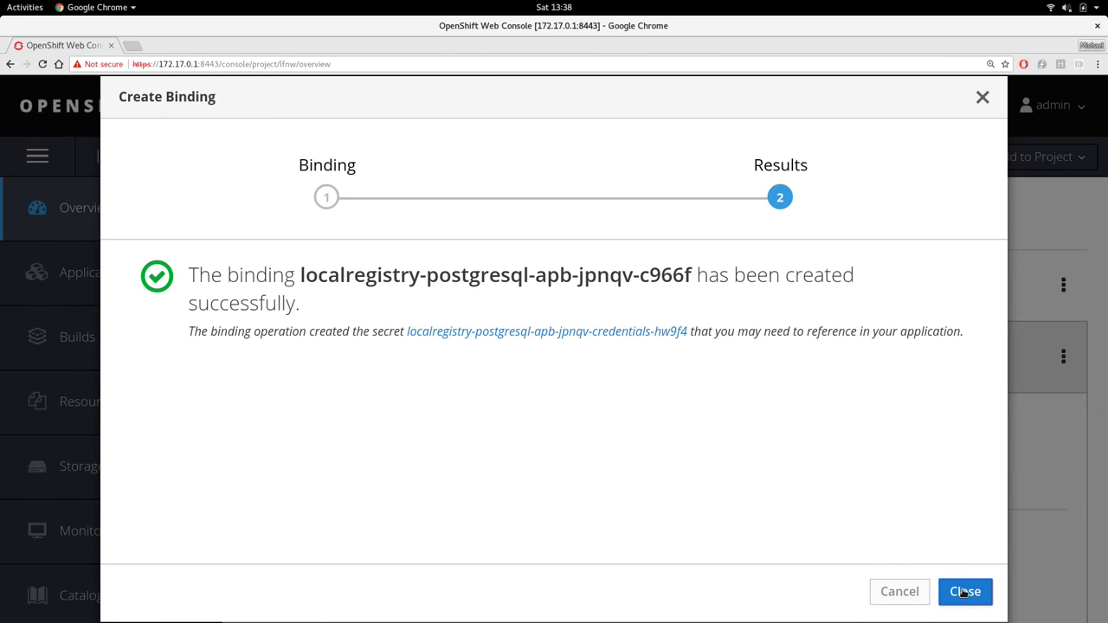
pyautogui.click(964, 592)
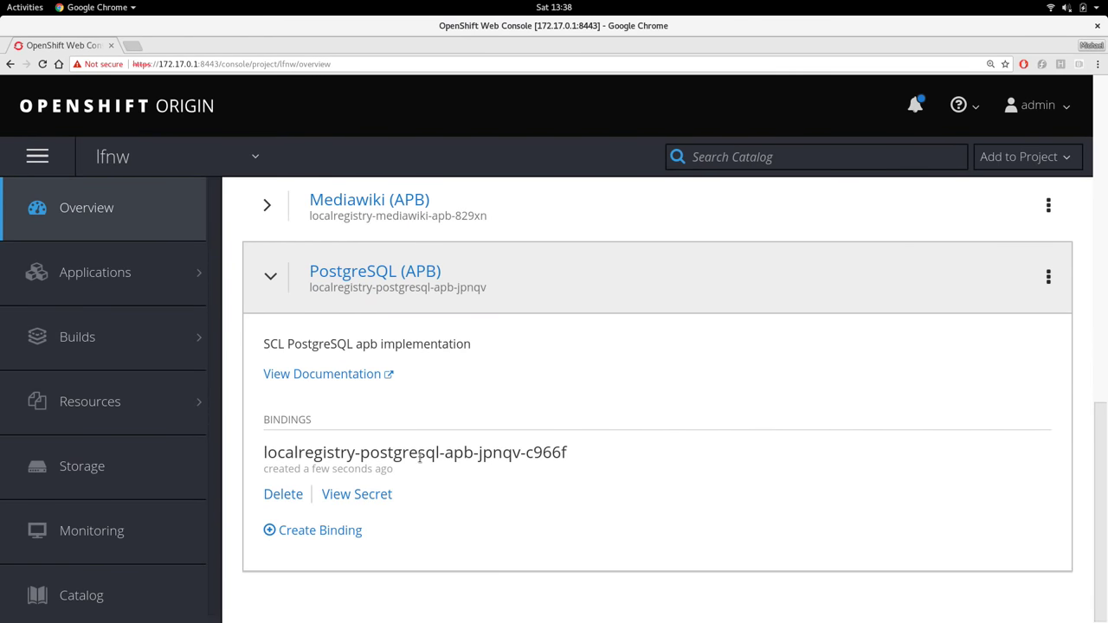
# Open the binding's credentials secret, reveal its values, then hide them again
pyautogui.click(358, 494)
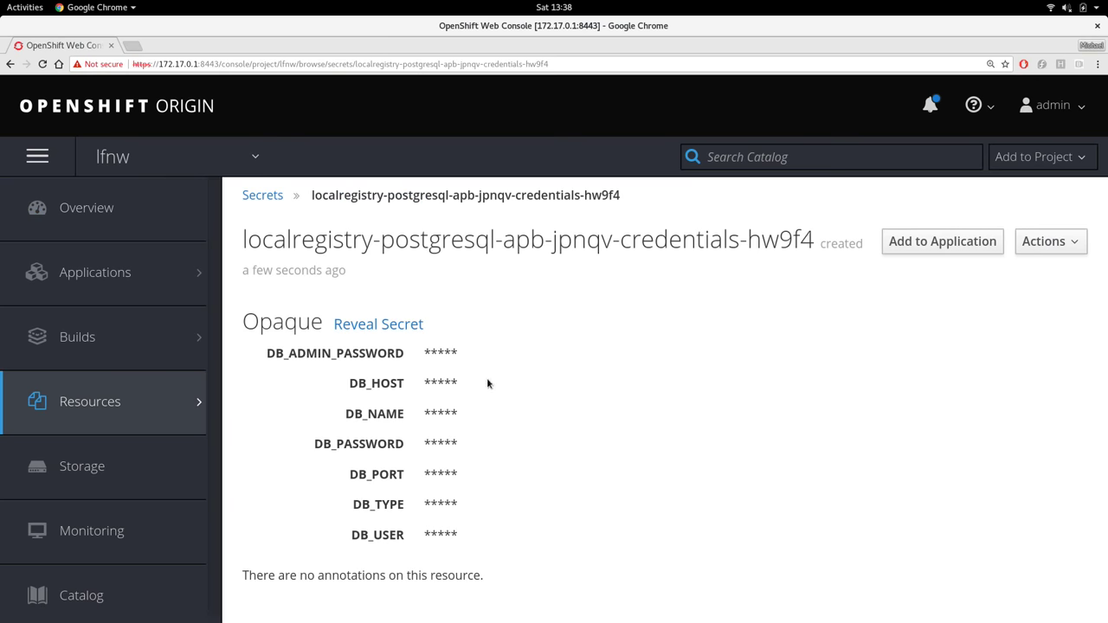
pyautogui.click(372, 324)
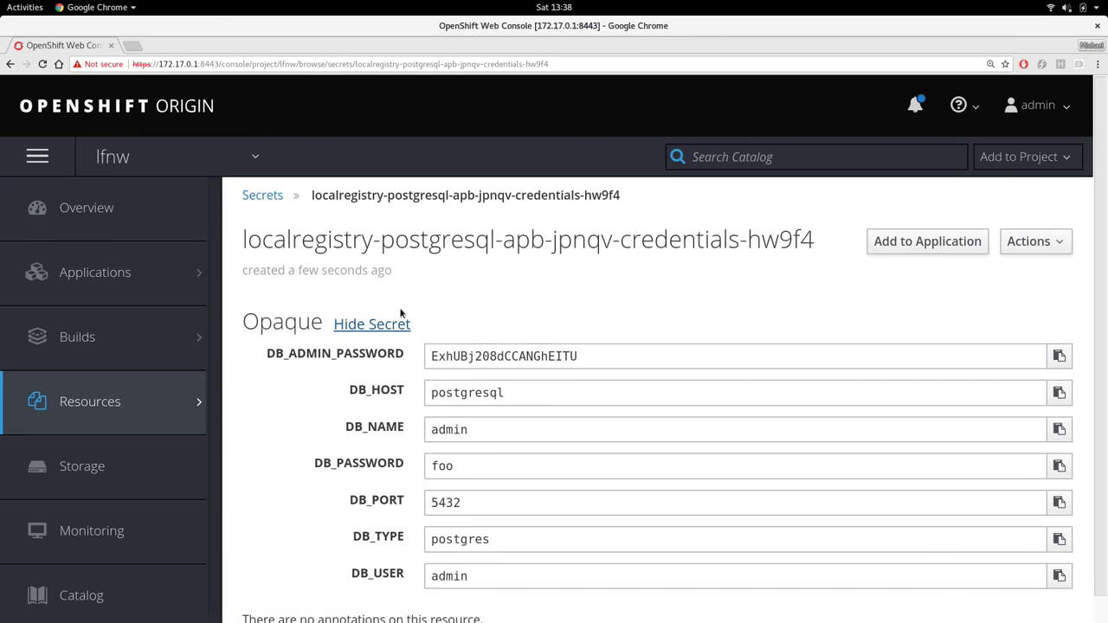
pyautogui.scroll(-1, 400, 314)
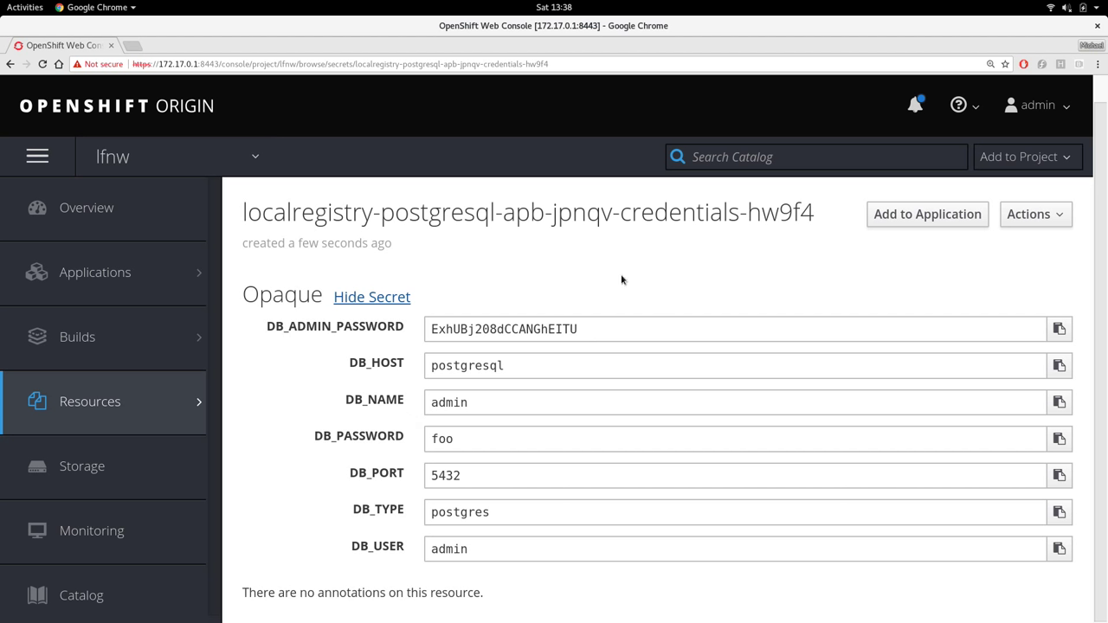
pyautogui.click(372, 301)
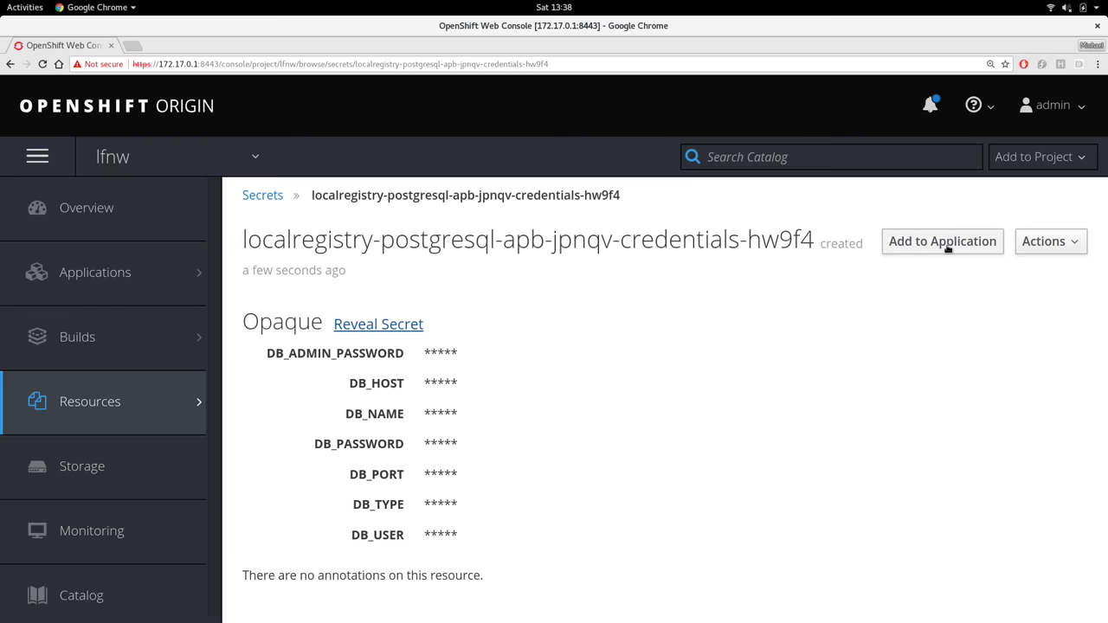
# Add the secret to the mediawiki deployment config as environment variables
pyautogui.click(947, 249)
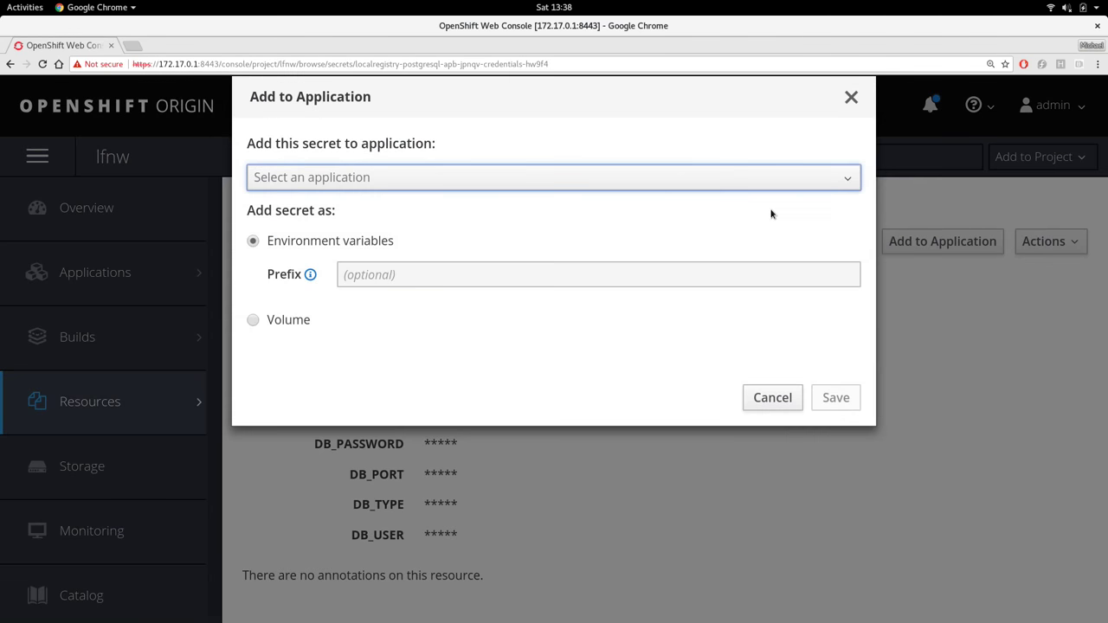
pyautogui.click(638, 178)
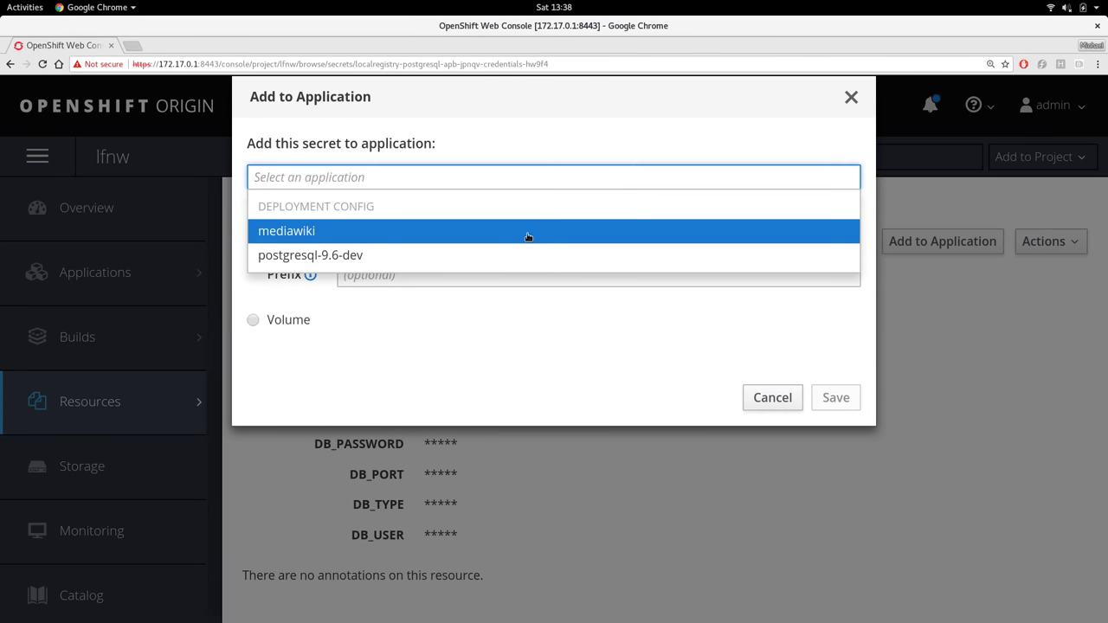
pyautogui.click(501, 236)
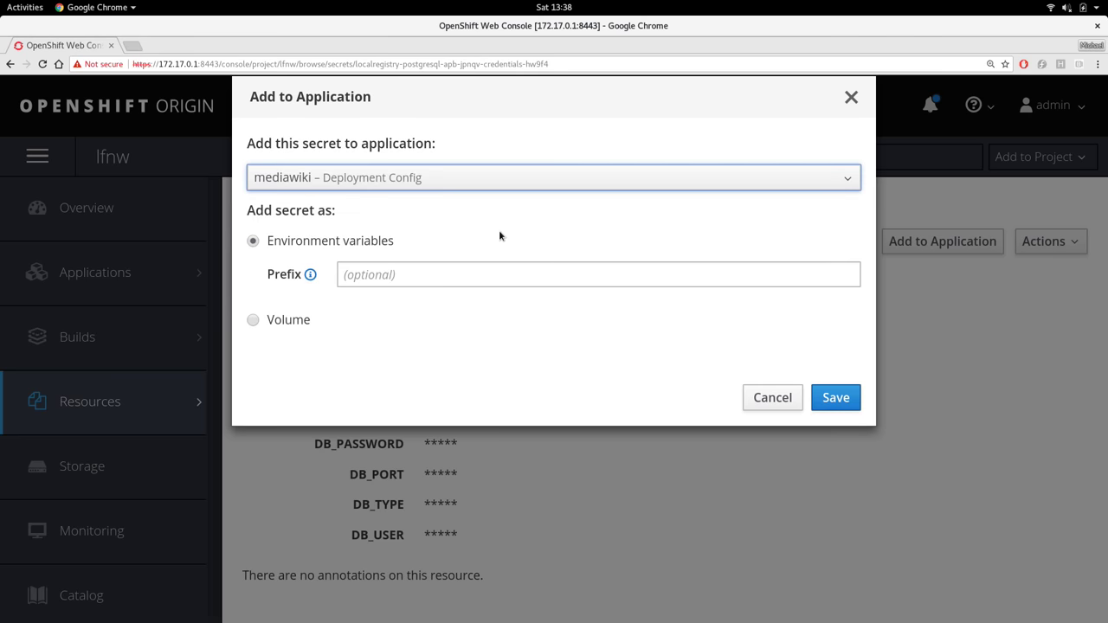
pyautogui.click(835, 399)
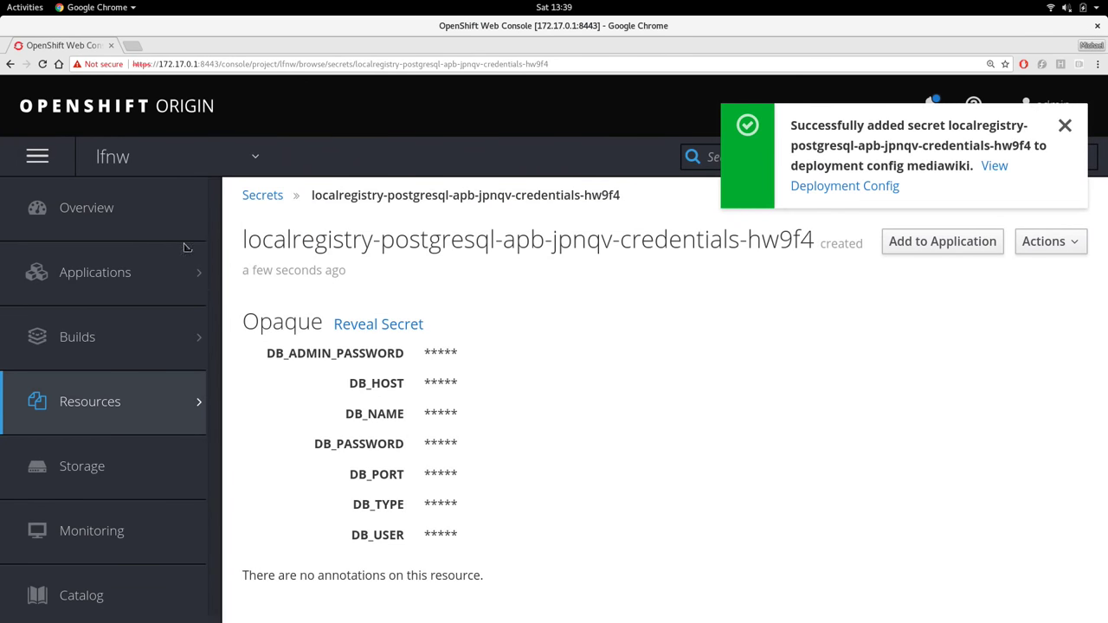
# Watch mediawiki finish deployment #2 with 1 pod on the overview, then open its route
pyautogui.click(136, 217)
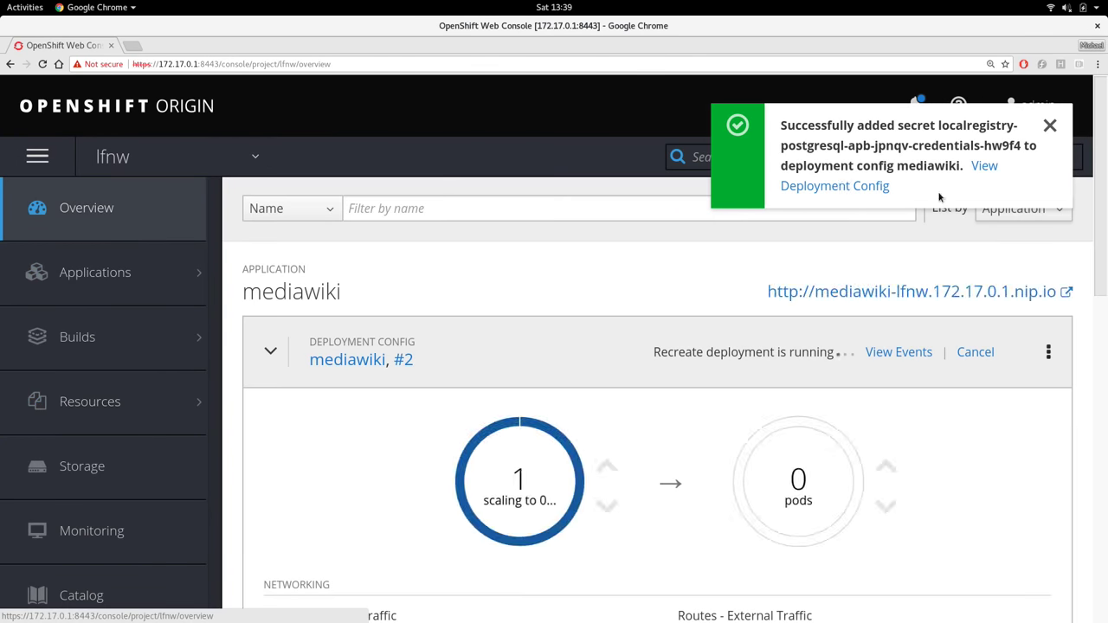
pyautogui.click(1050, 125)
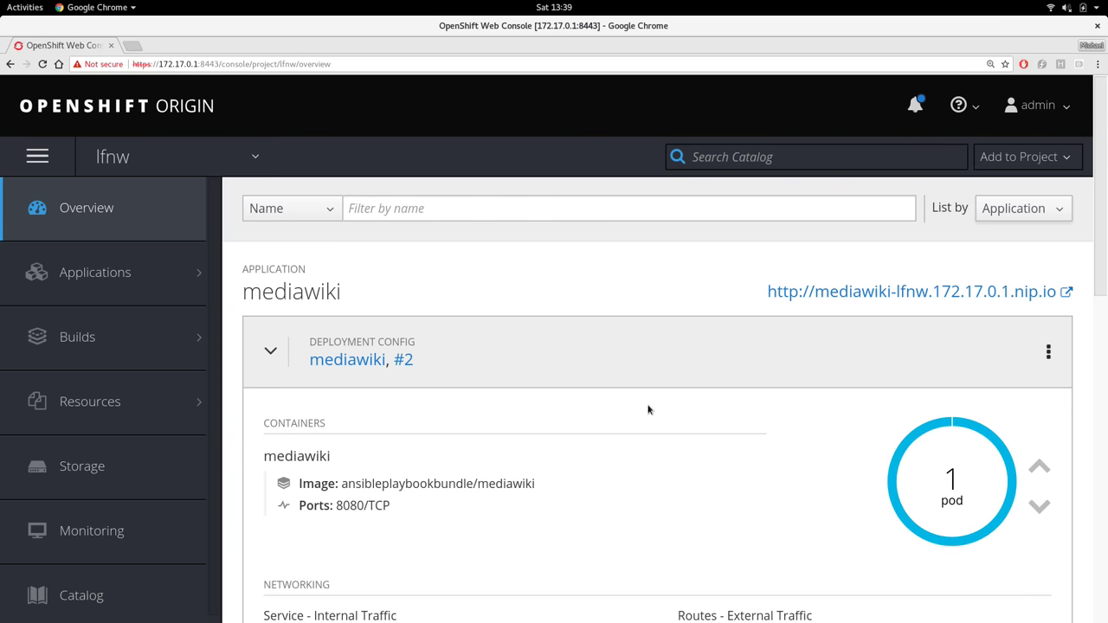
pyautogui.scroll(-1, 648, 410)
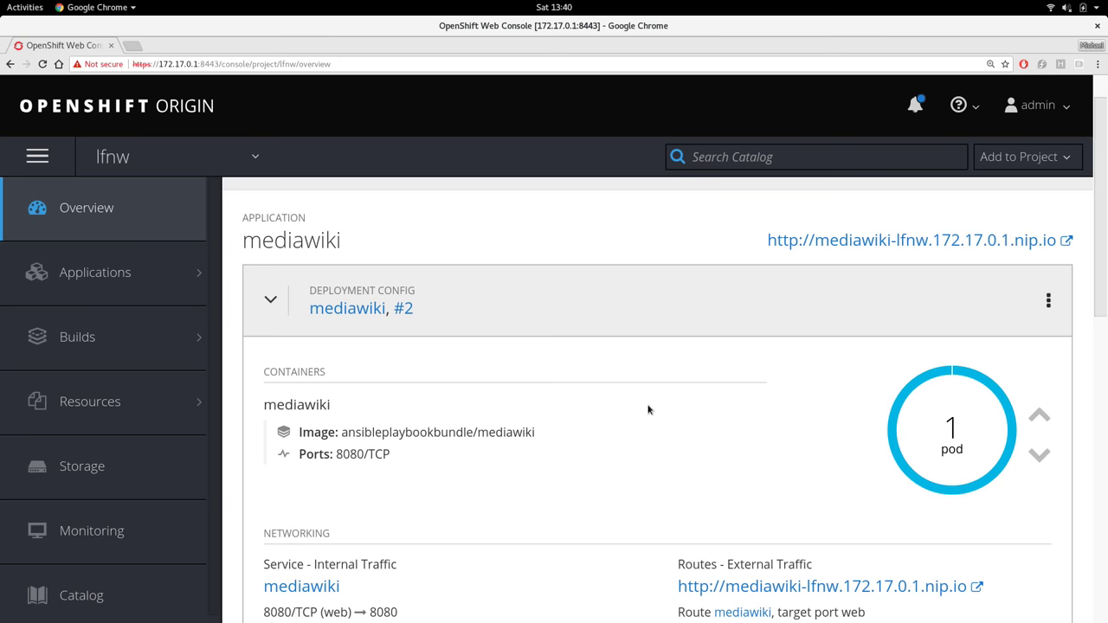
pyautogui.scroll(-2, 647, 410)
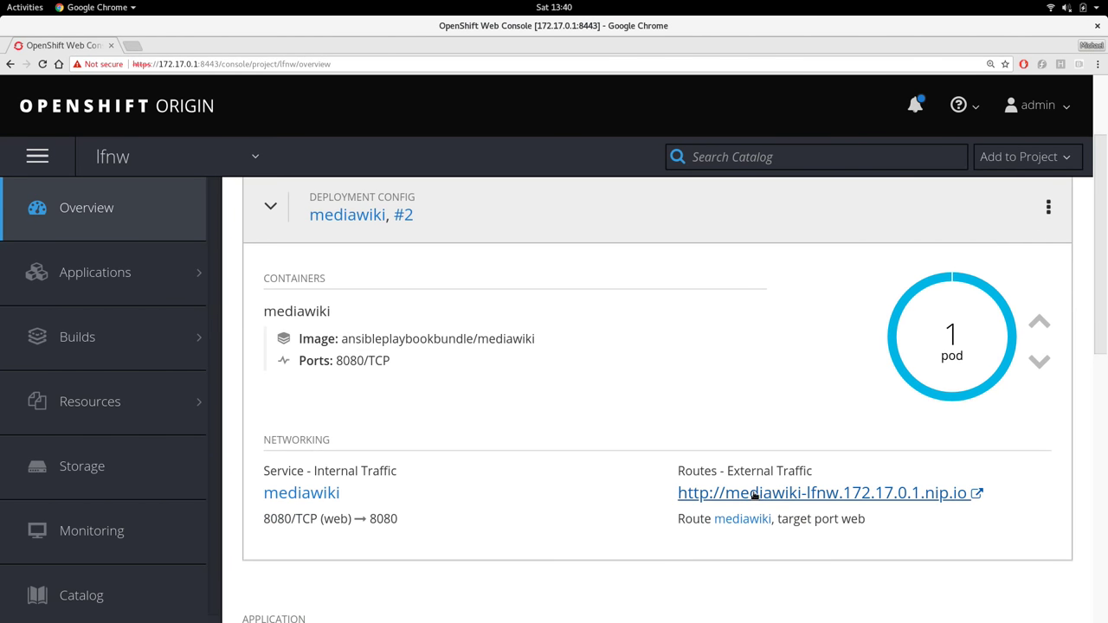
pyautogui.click(755, 496)
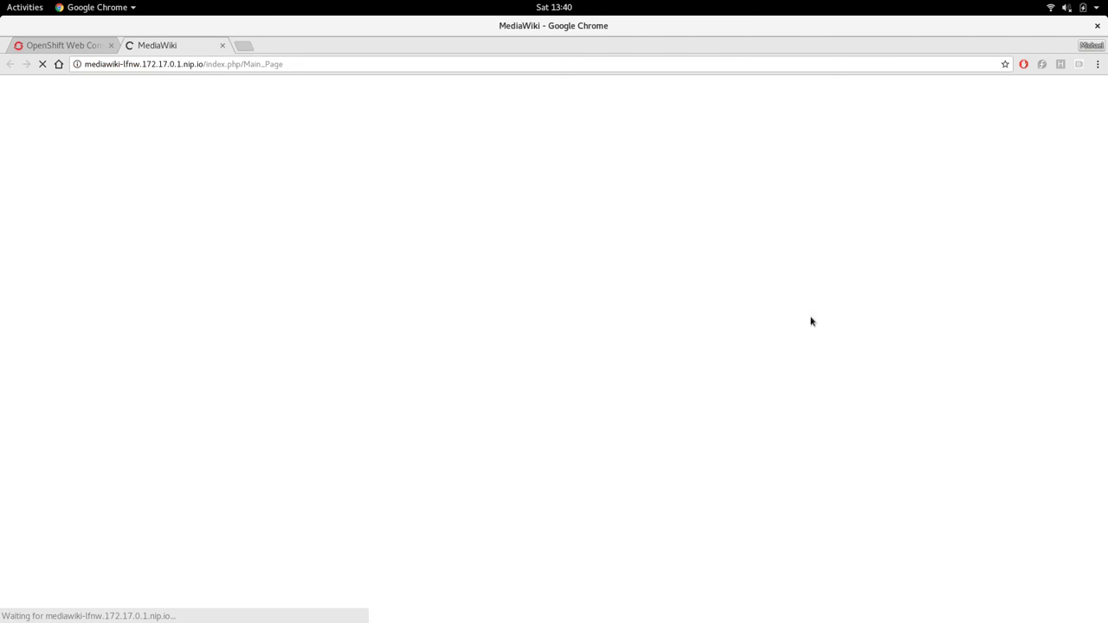
# Zoom into the MediaWiki Main Page confirming installation, then close the wiki tab
pyautogui.hotkey('ctrl', '+')
pyautogui.hotkey('ctrl', '+')
pyautogui.hotkey('ctrl', '+')
pyautogui.hotkey('ctrl', '+')
pyautogui.hotkey('ctrl', '+')
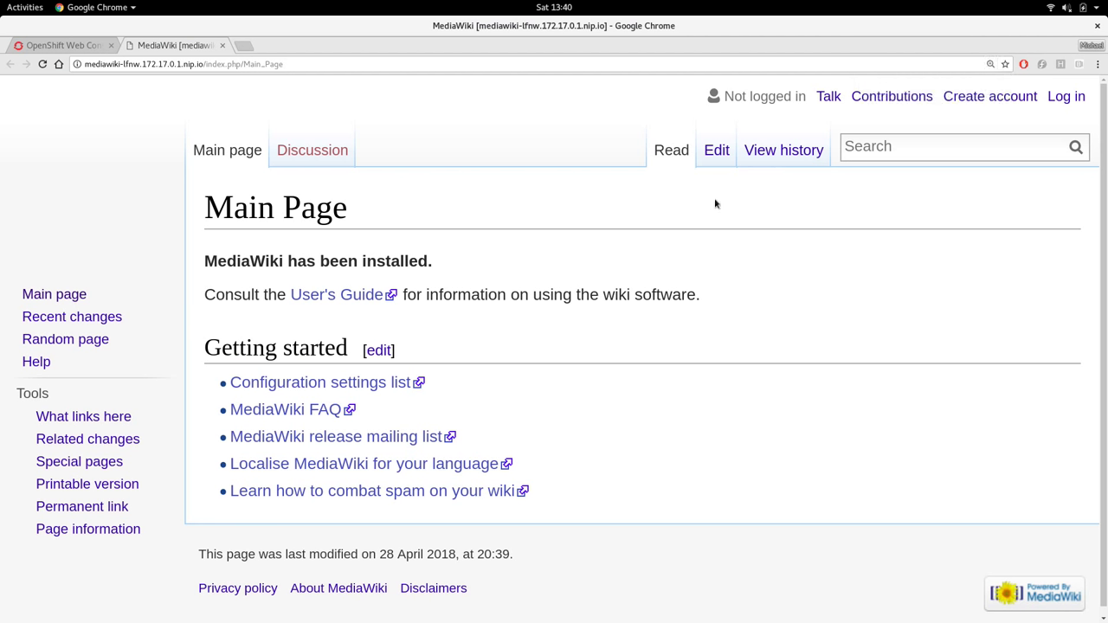
pyautogui.hotkey('ctrl', 'w')
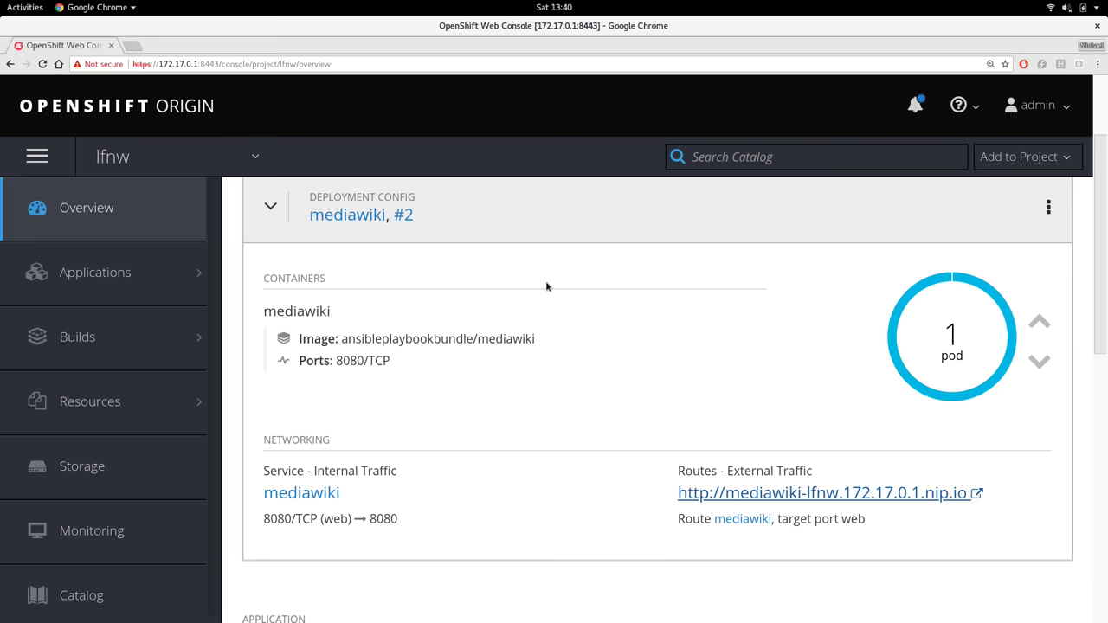
# Advance the Google Slides presenter view to slide 23 of 25, then return to Terminal
pyautogui.hotkey('alt', 'Tab')
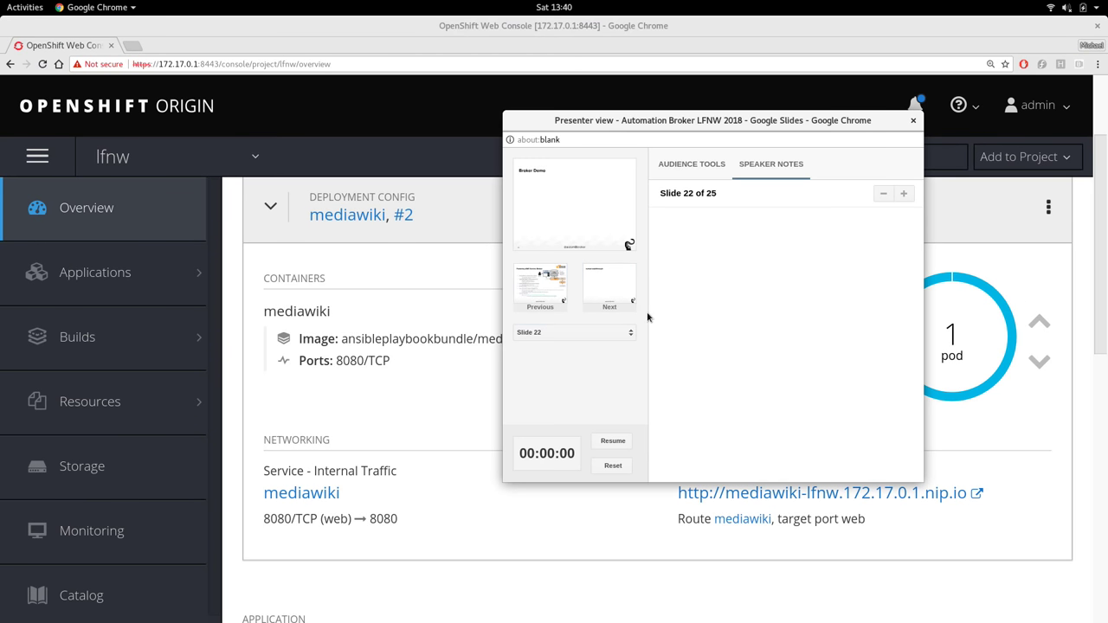
pyautogui.press('Right')
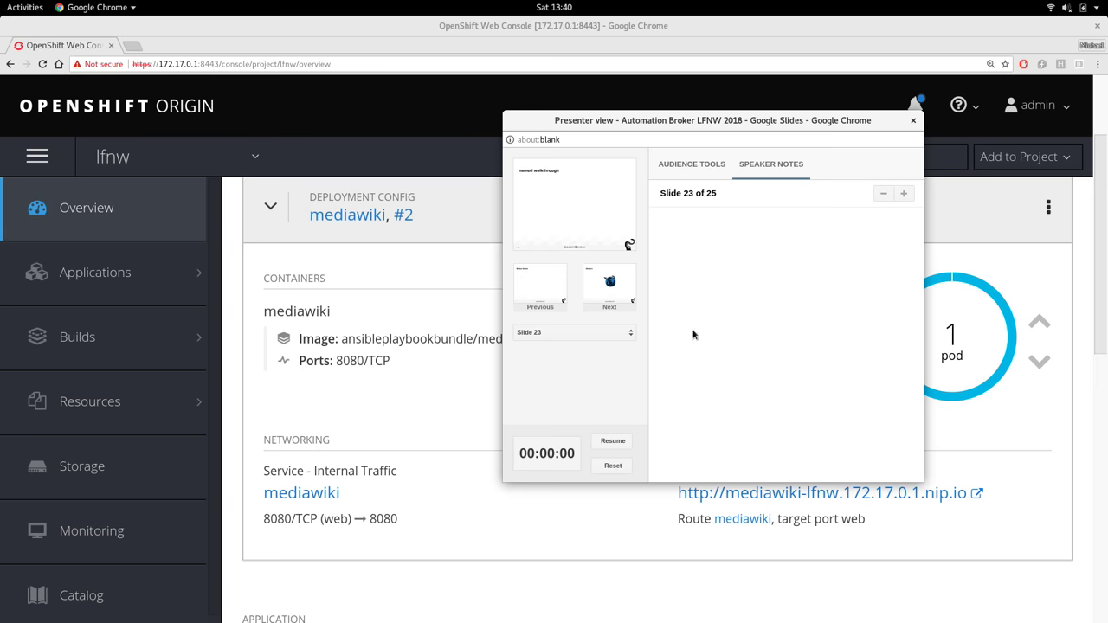
pyautogui.hotkey('alt', 'Tab')
pyautogui.hotkey('alt', 'Tab')
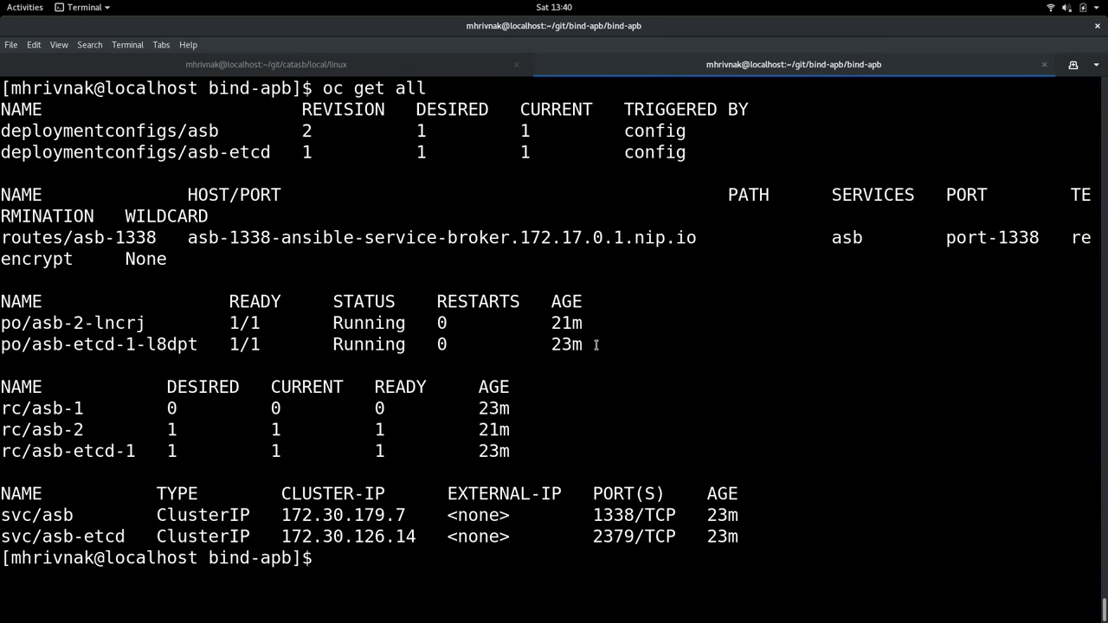
# Clear the terminal and list the files in the bind-apb folder
pyautogui.hotkey('ctrl', 'l')
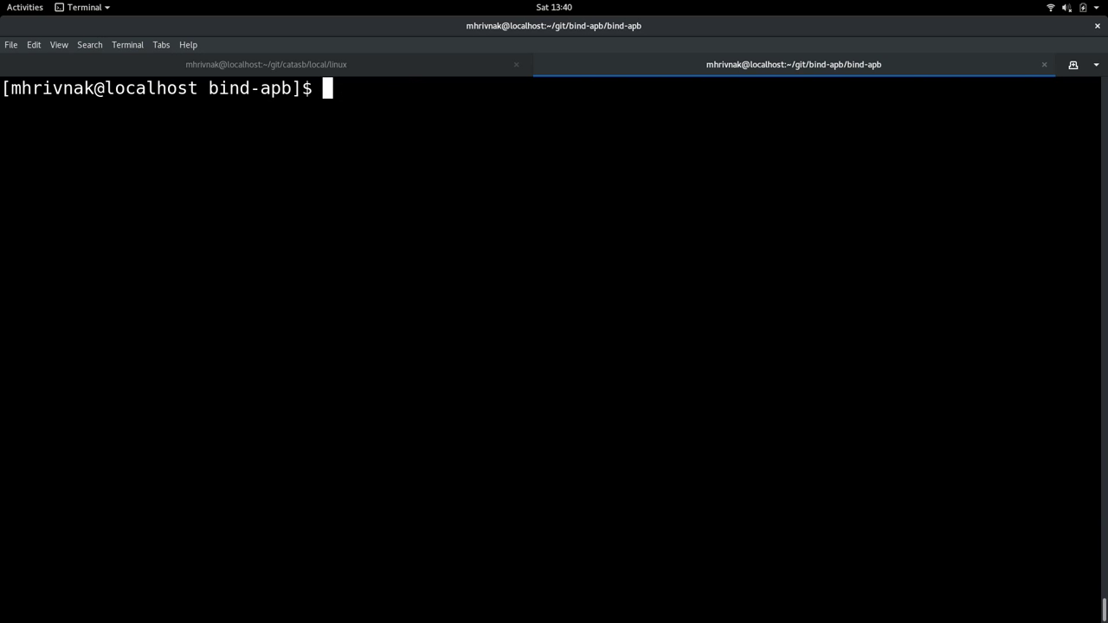
pyautogui.write('ls')
pyautogui.press('Return')
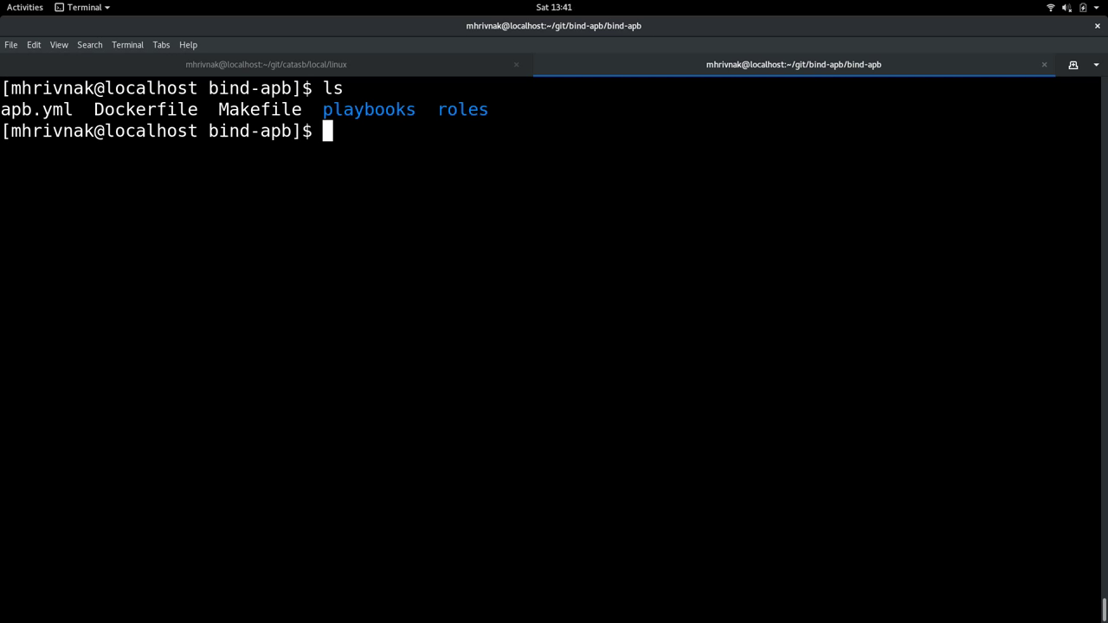
# Open apb.yml in vim, read it, and quit back to the shell
pyautogui.write('vim ap')
pyautogui.press('Tab')
pyautogui.press('Return')
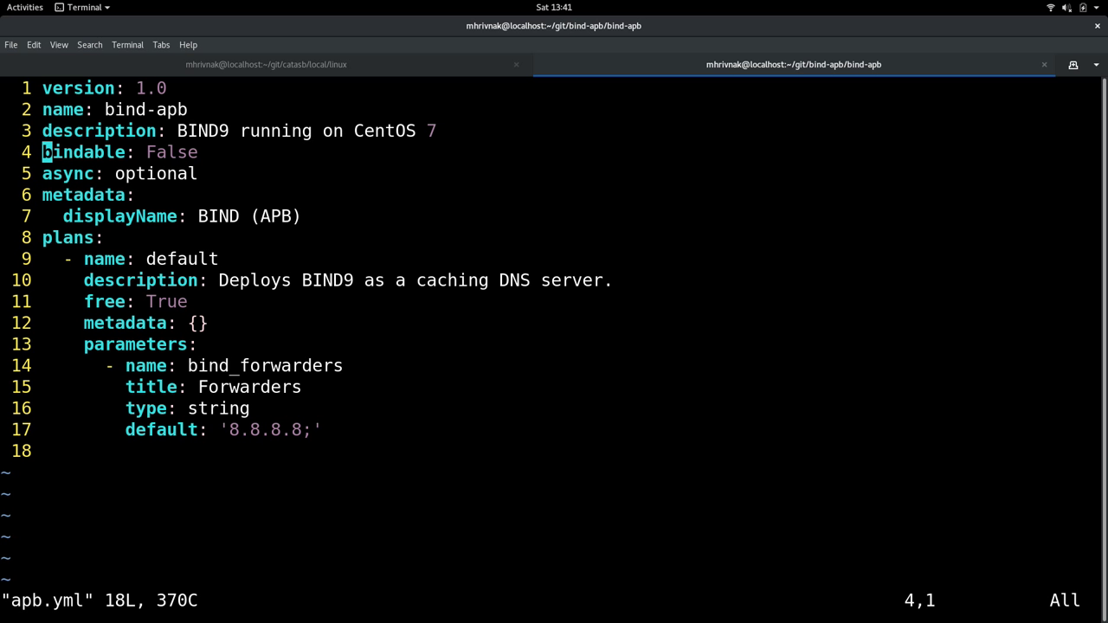
pyautogui.write(':q')
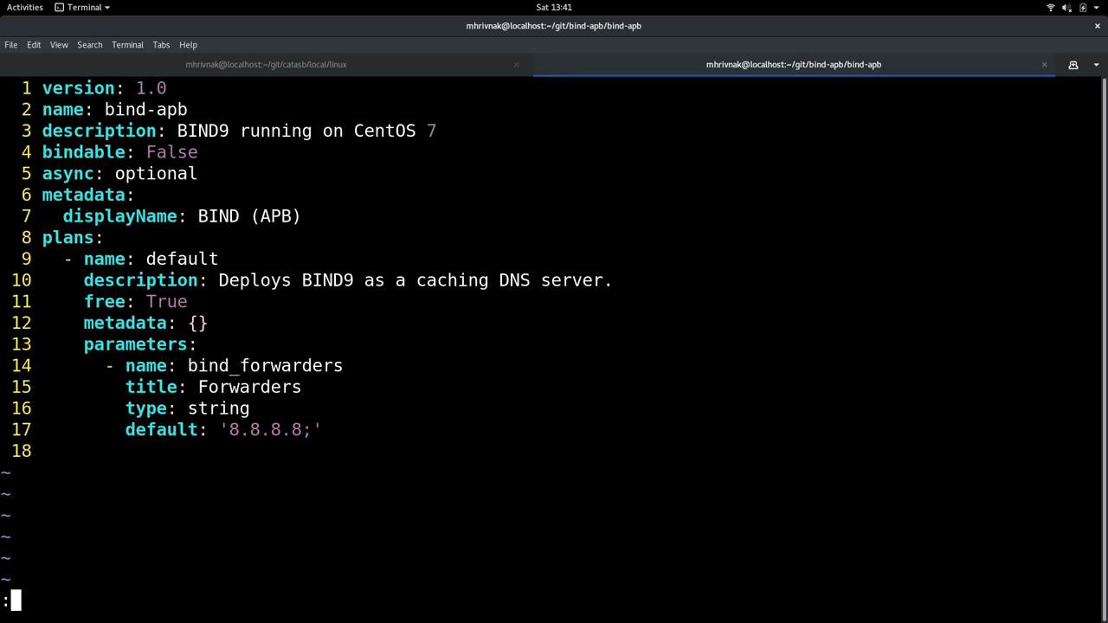
pyautogui.press('Return')
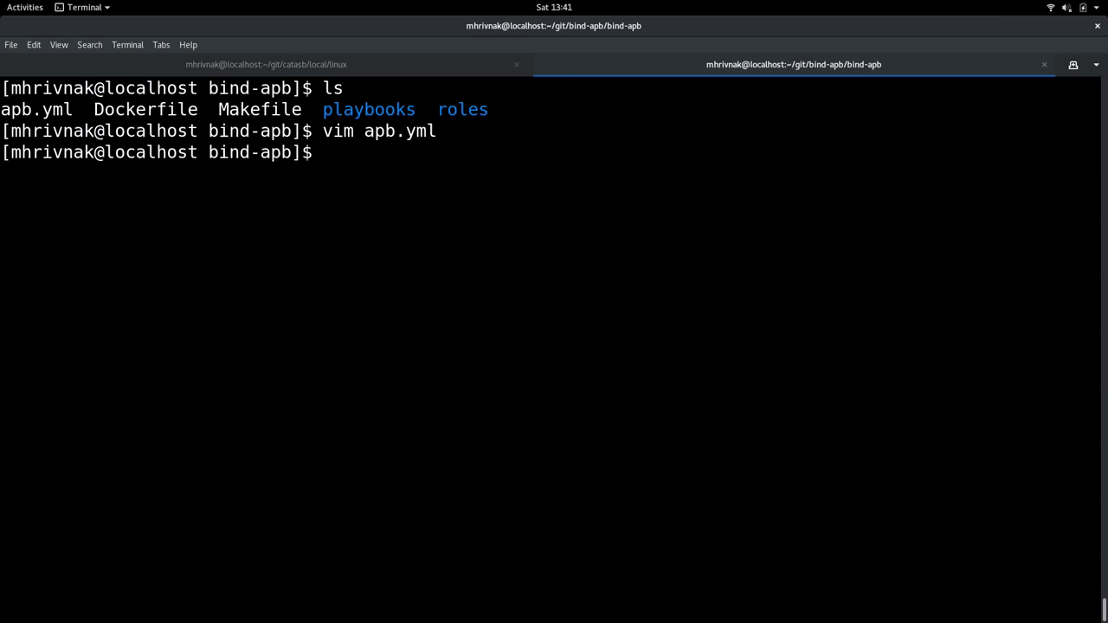
# Open playbooks/provision.yml in vim, highlight the provision-bind-apb role line, then quit
pyautogui.write('vim p')
pyautogui.press('Tab')
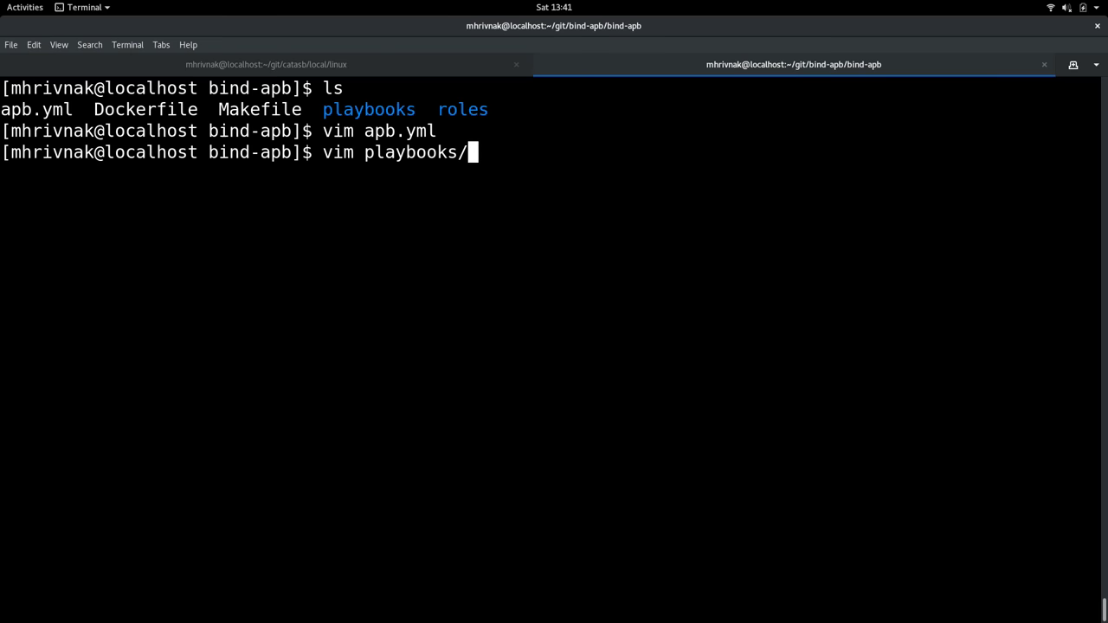
pyautogui.press('Tab')
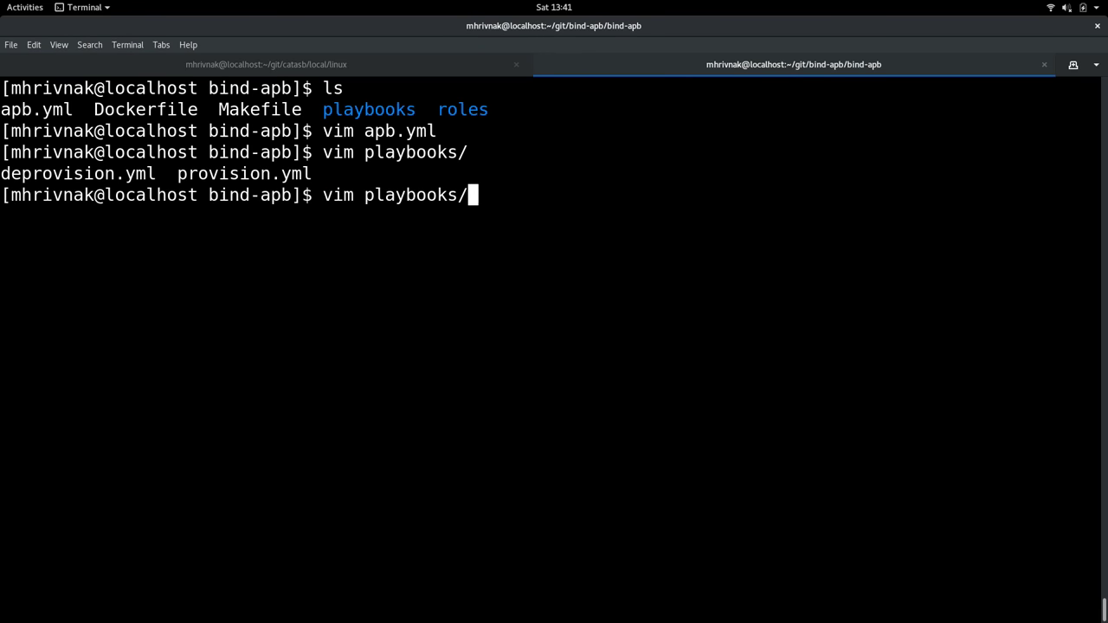
pyautogui.write('p')
pyautogui.press('Tab')
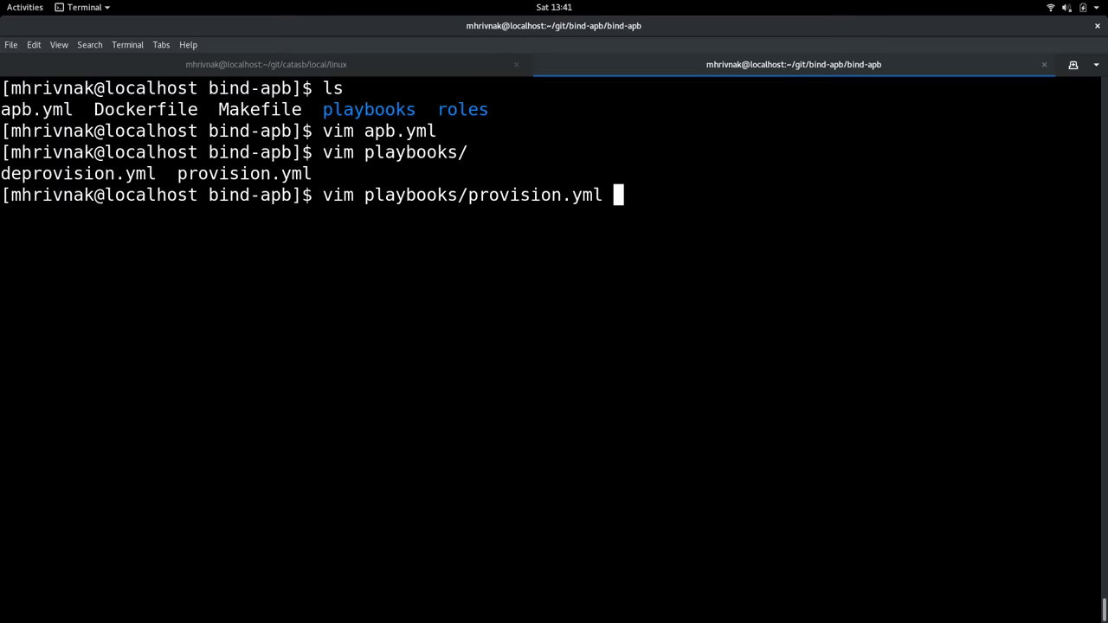
pyautogui.press('Return')
pyautogui.press('j')
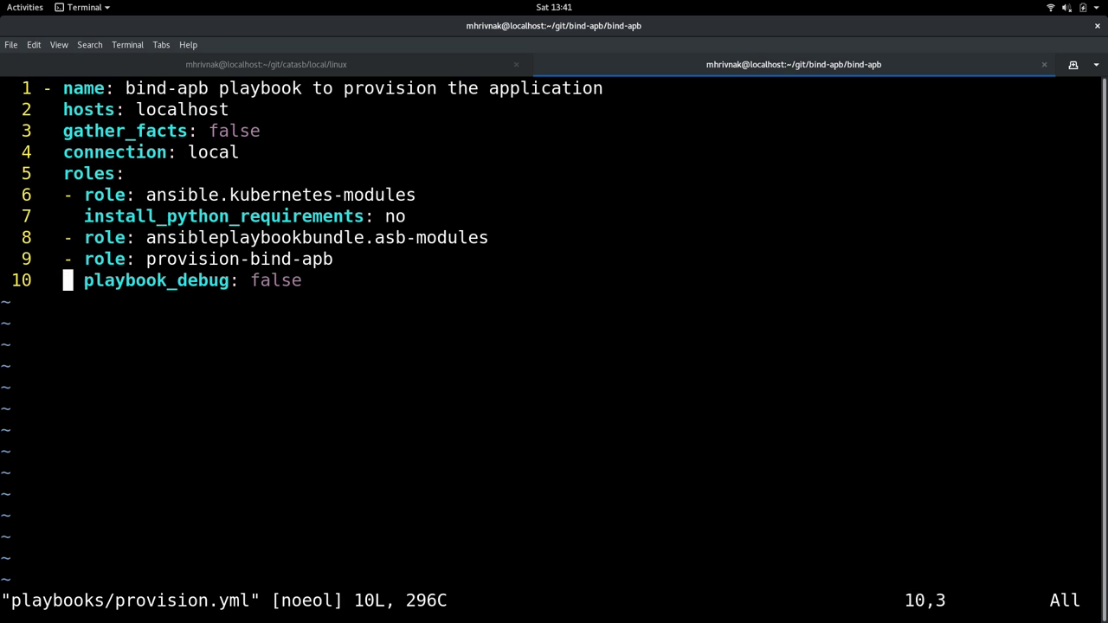
pyautogui.press('k')
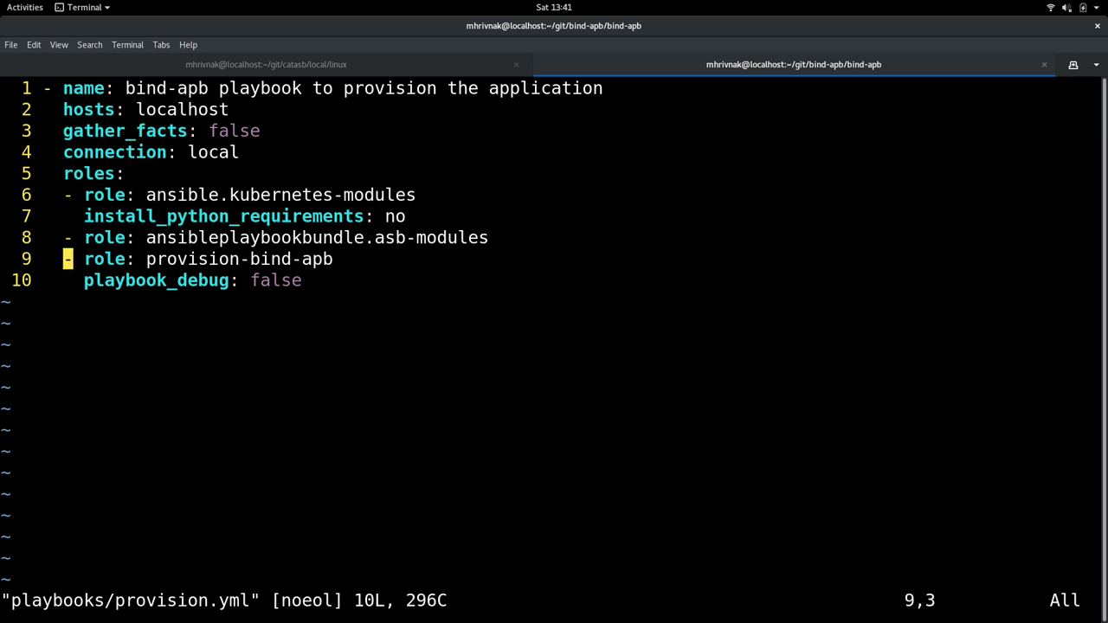
pyautogui.hotkey('shift', 'v')
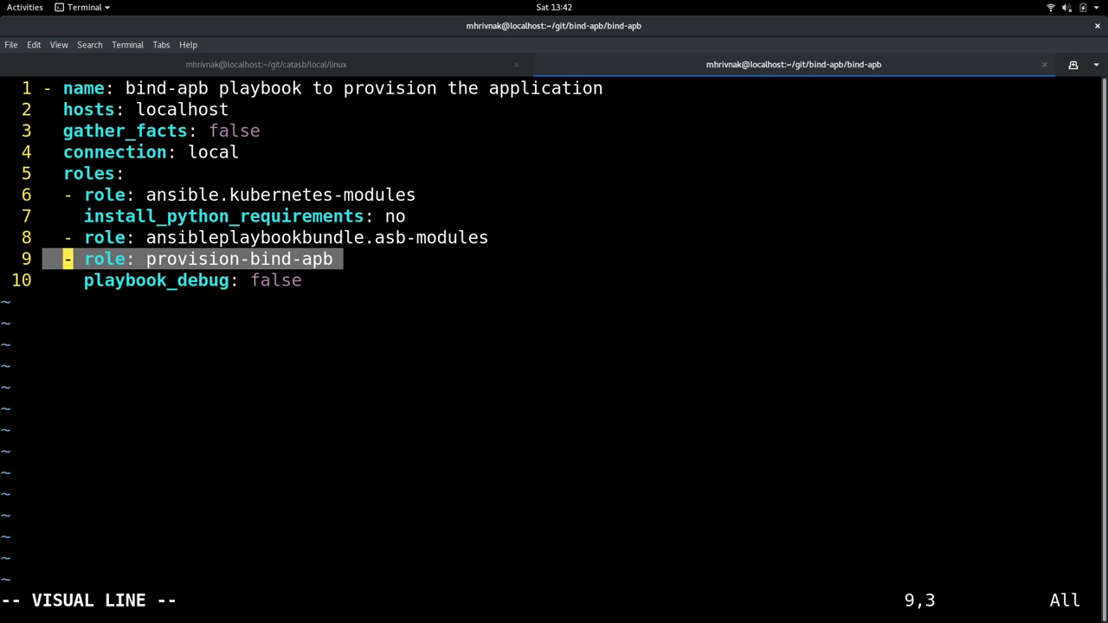
pyautogui.press('Escape')
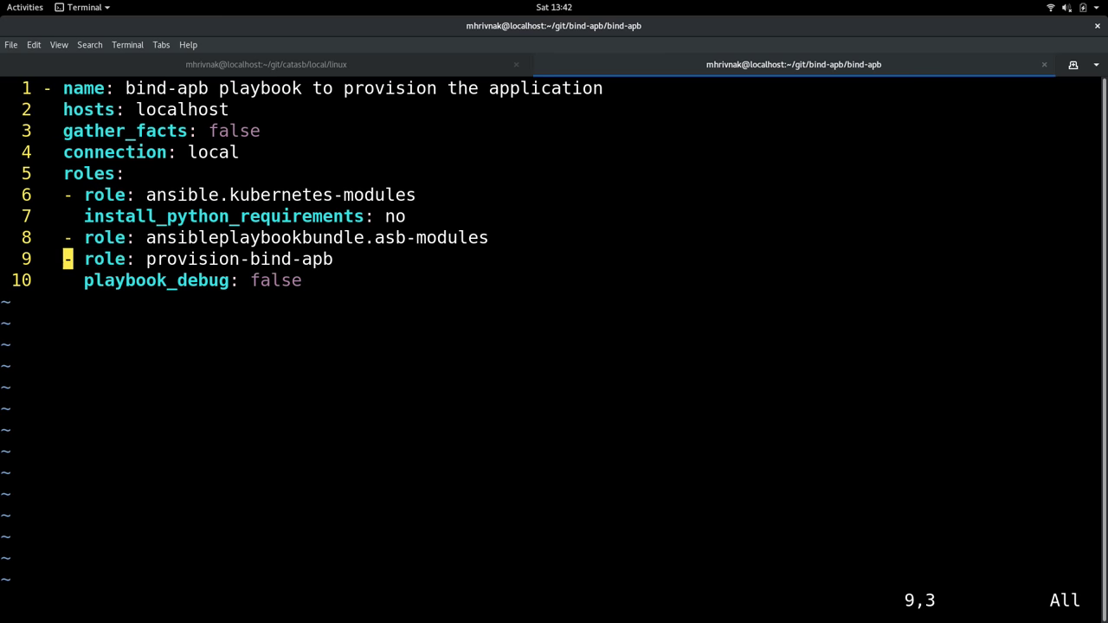
pyautogui.write(':q')
pyautogui.press('Return')
# List the project files again and open roles/provision-bind-apb/tasks/main.yml in vim
pyautogui.write('ls')
pyautogui.press('Return')
pyautogui.write('vim ro')
pyautogui.press('Tab')
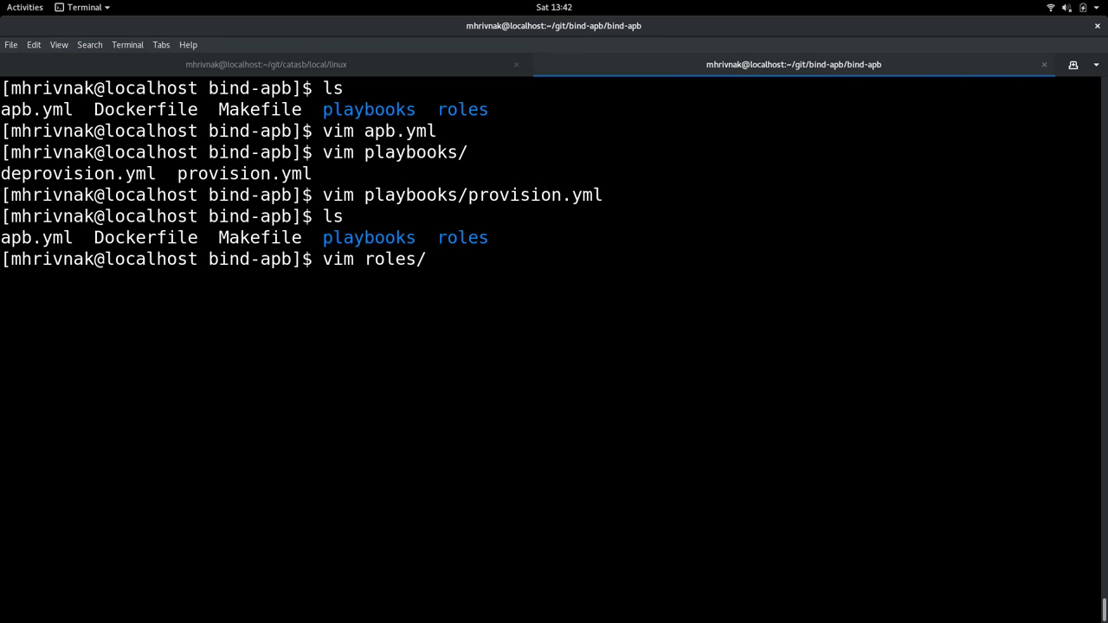
pyautogui.press('Tab')
pyautogui.press('Tab')
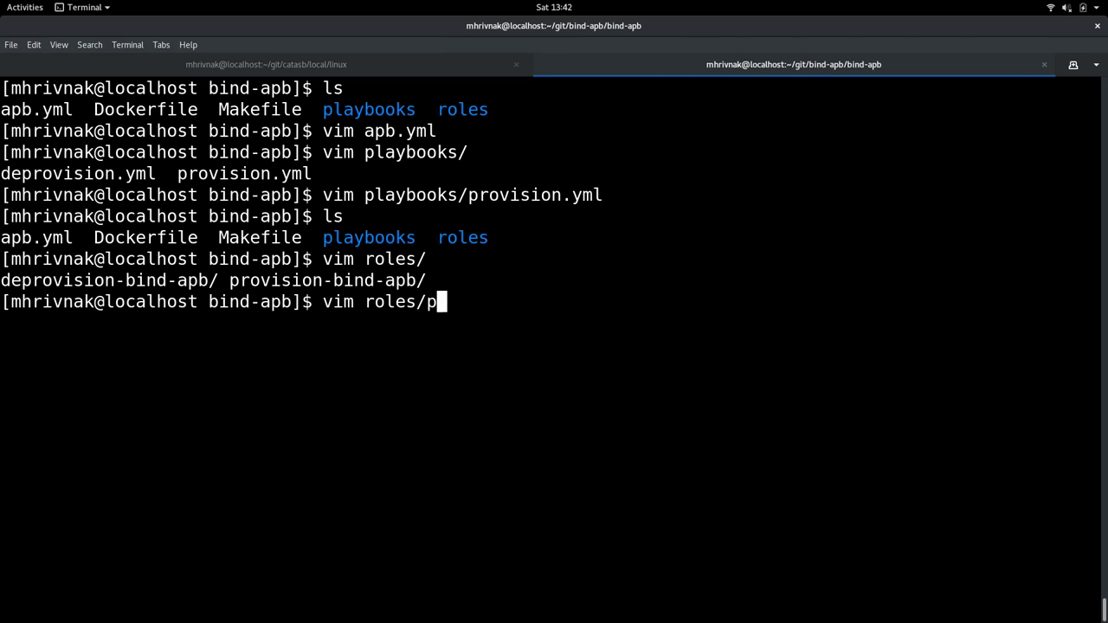
pyautogui.write('p')
pyautogui.press('Tab')
pyautogui.write('t')
pyautogui.press('Tab')
pyautogui.press('Tab')
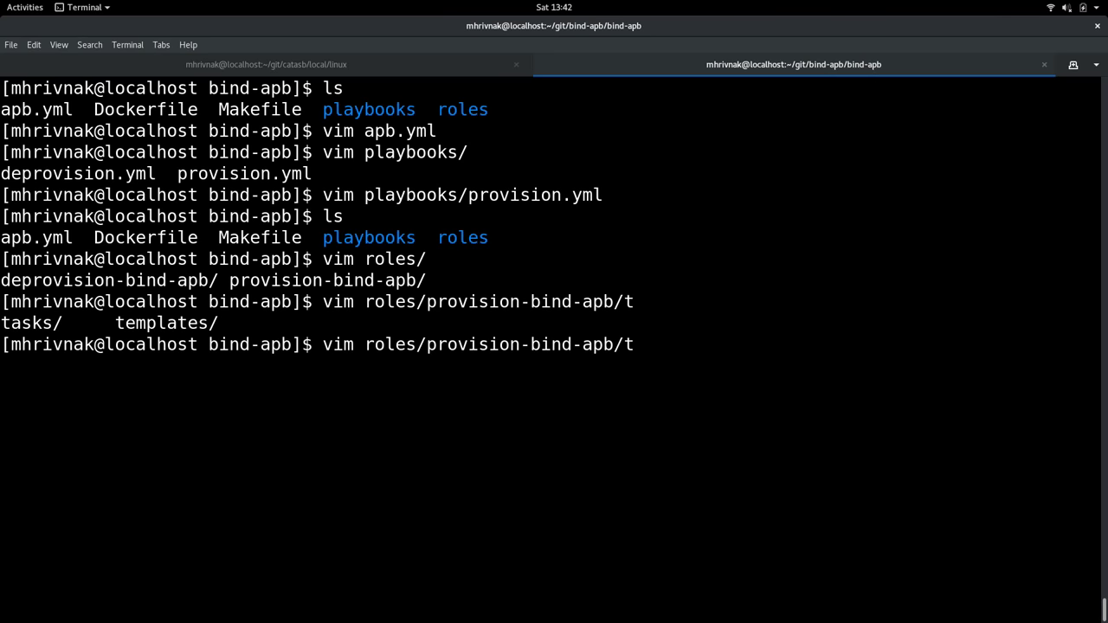
pyautogui.write('asks/')
pyautogui.press('Tab')
pyautogui.press('Tab')
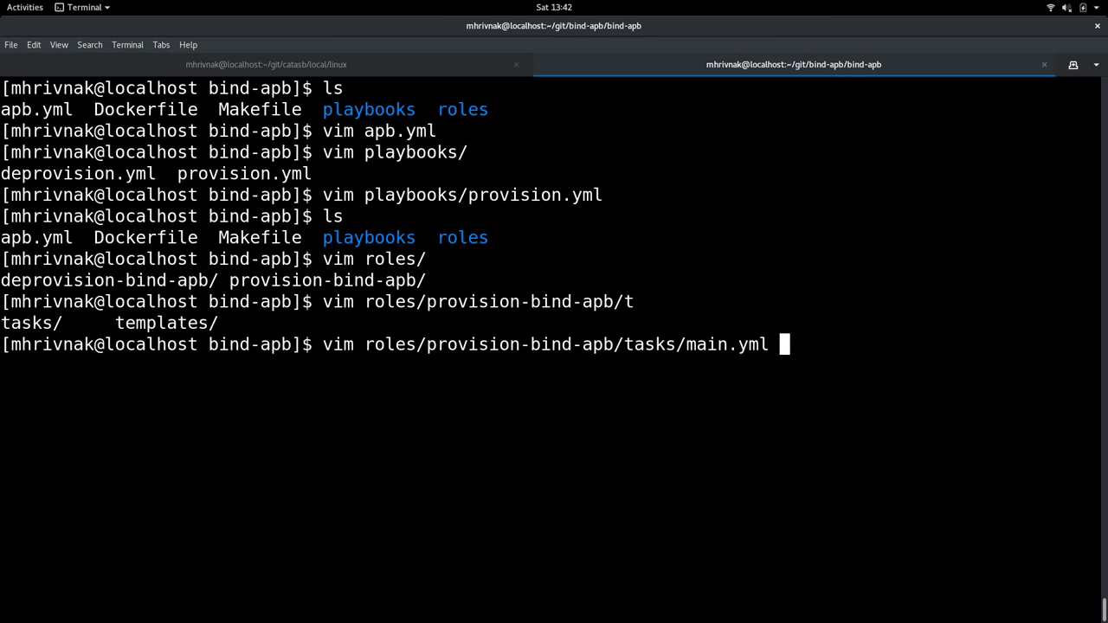
pyautogui.press('Return')
# From the top of main.yml, highlight the template dest line and the create config map task
pyautogui.write(':1')
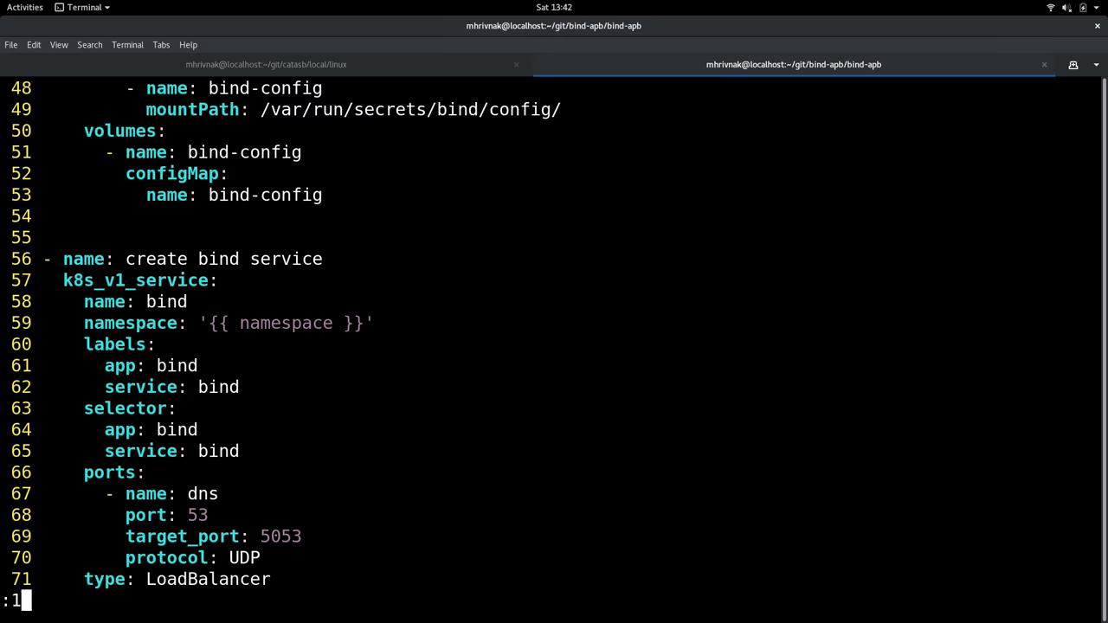
pyautogui.press('Return')
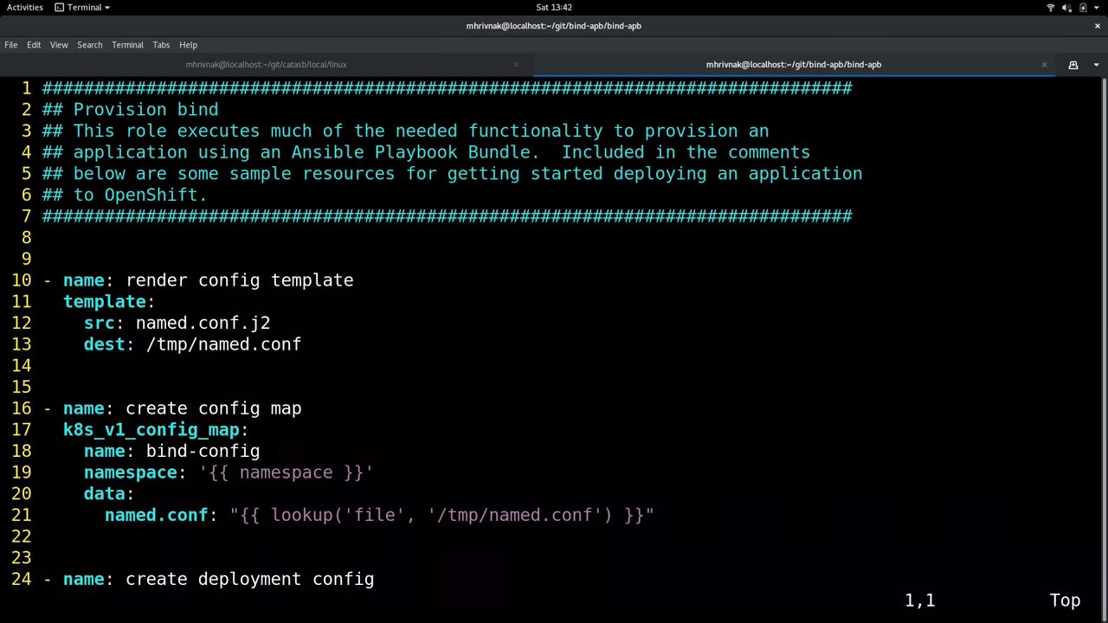
pyautogui.press('j')
pyautogui.press('j')
pyautogui.press('j')
pyautogui.press('j')
pyautogui.press('j')
pyautogui.press('j')
pyautogui.press('j')
pyautogui.press('j')
pyautogui.press('j')
pyautogui.press('j')
pyautogui.press('j')
pyautogui.press('j')
pyautogui.press('j')
pyautogui.press('j')
pyautogui.press('k')
pyautogui.press('k')
pyautogui.hotkey('shift', 'v')
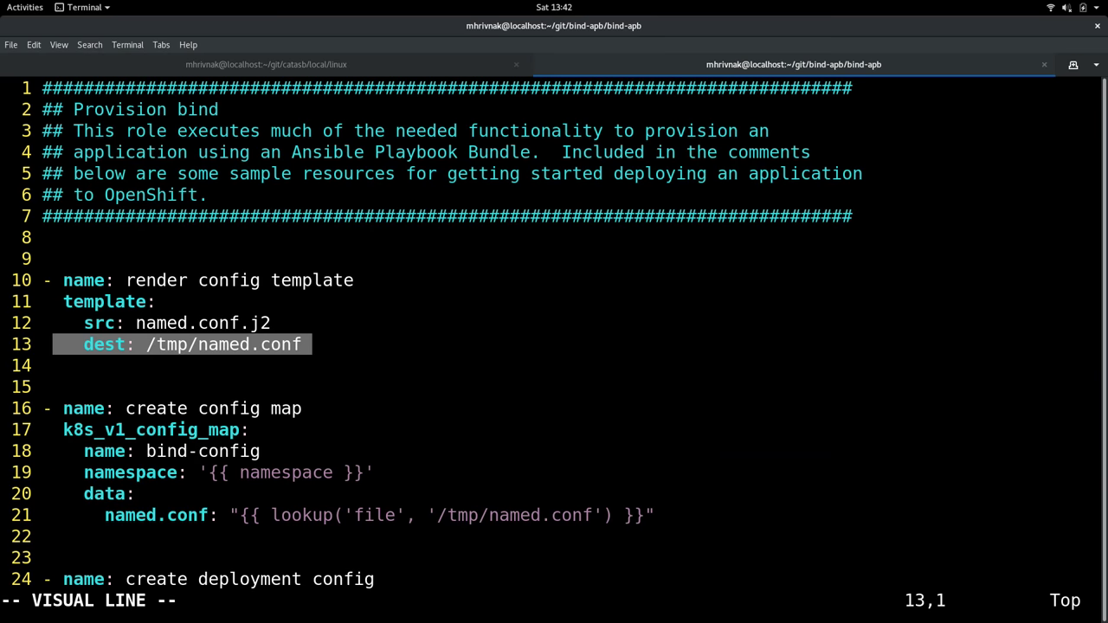
pyautogui.press('Escape')
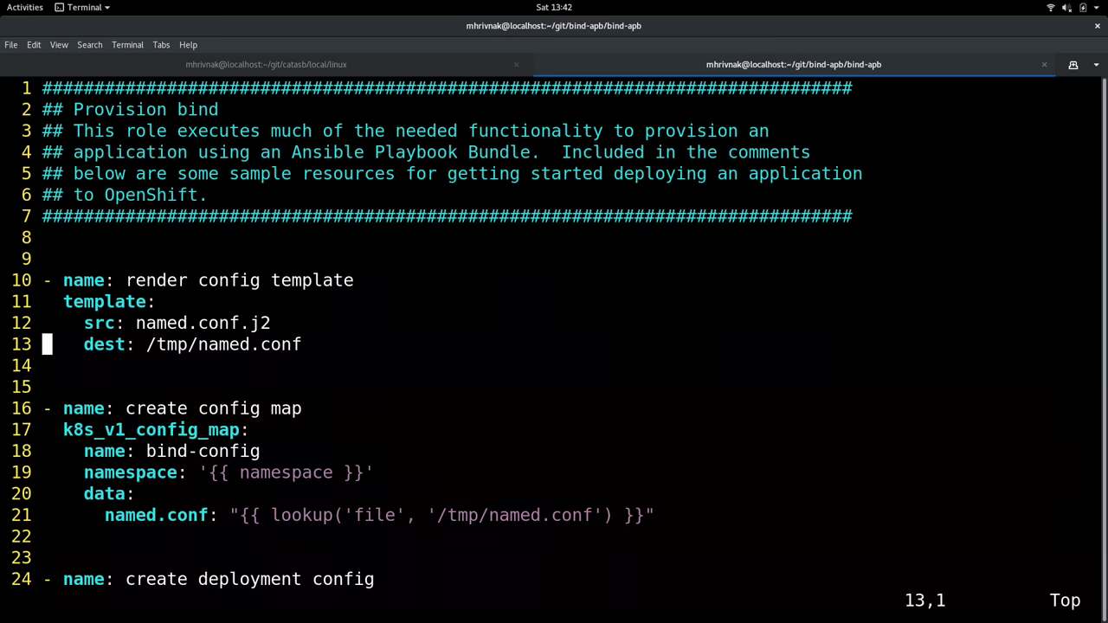
pyautogui.press('j')
pyautogui.press('j')
pyautogui.press('j')
pyautogui.hotkey('shift', 'v')
pyautogui.press('j')
pyautogui.press('j')
pyautogui.press('j')
pyautogui.press('j')
pyautogui.press('j')
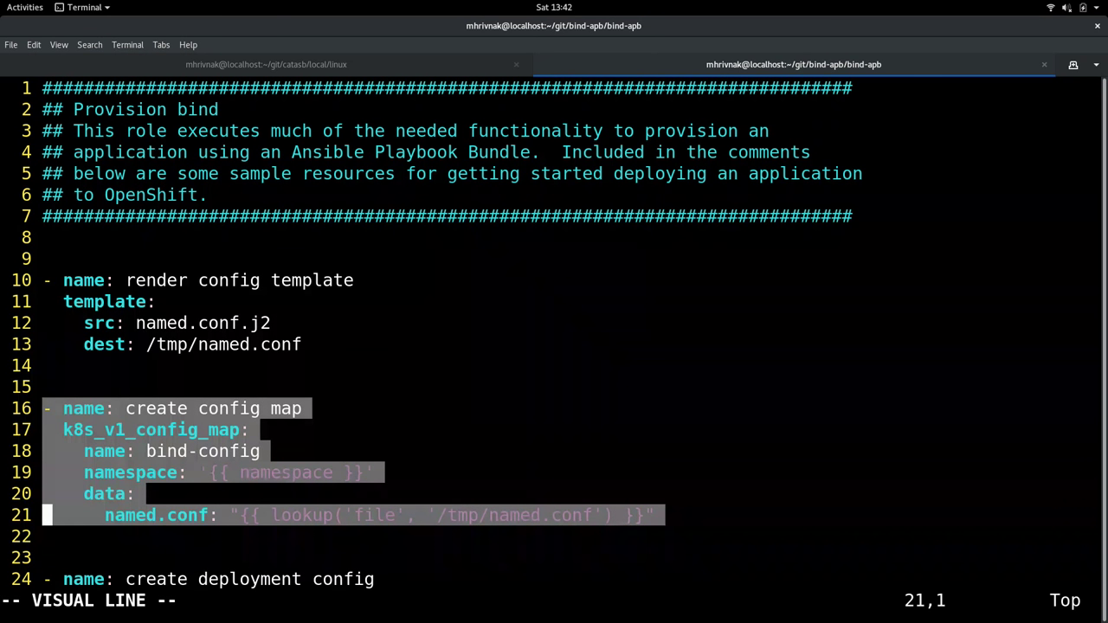
pyautogui.press('Escape')
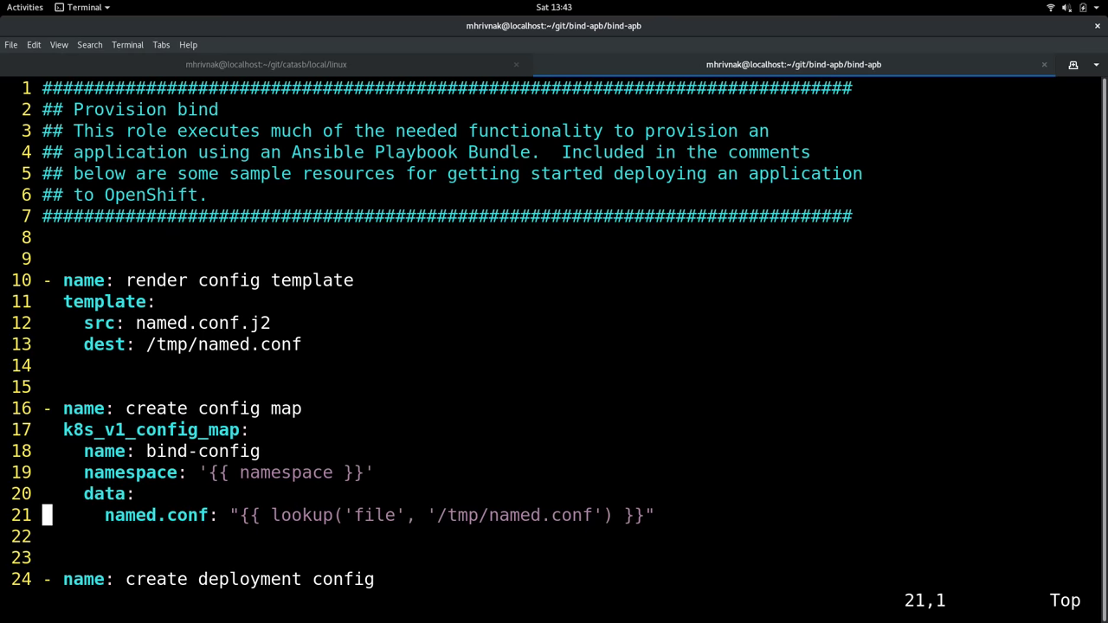
pyautogui.press('j')
pyautogui.press('j')
pyautogui.press('j')
pyautogui.press('j')
pyautogui.press('j')
pyautogui.press('j')
pyautogui.press('j')
pyautogui.press('j')
pyautogui.press('j')
pyautogui.press('j')
pyautogui.press('j')
pyautogui.press('j')
pyautogui.press('j')
pyautogui.press('j')
pyautogui.press('j')
pyautogui.press('j')
pyautogui.press('j')
pyautogui.press('j')
pyautogui.press('j')
pyautogui.press('j')
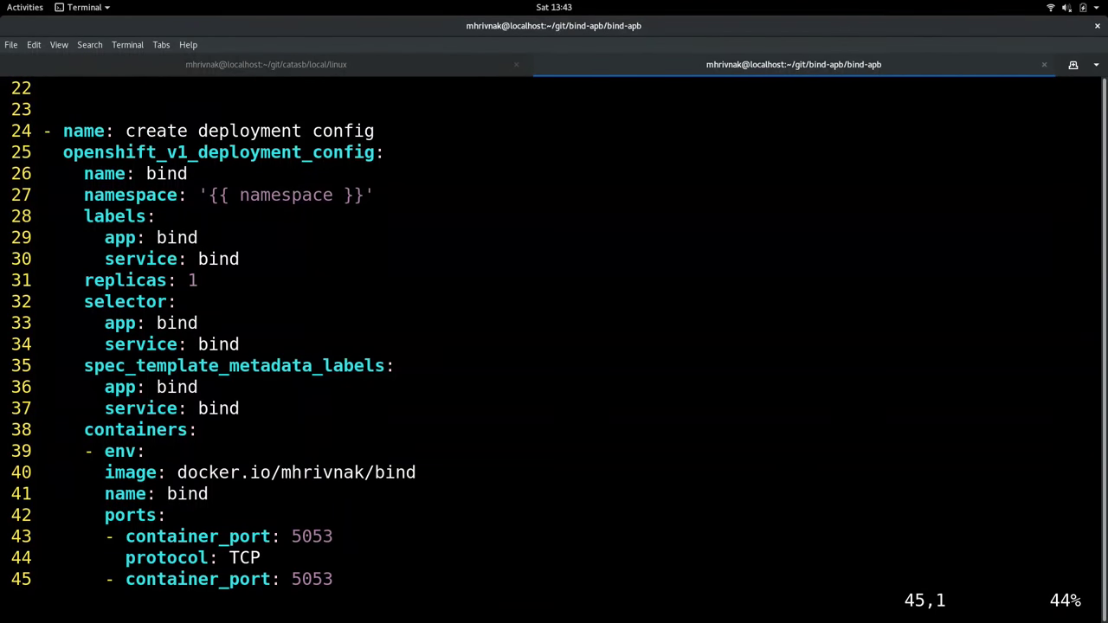
# Highlight the deployment config's container image line and its container ports
pyautogui.press('j')
pyautogui.press('j')
pyautogui.press('j')
pyautogui.press('j')
pyautogui.press('j')
pyautogui.press('j')
pyautogui.press('j')
pyautogui.press('j')
pyautogui.press('k')
pyautogui.press('k')
pyautogui.press('k')
pyautogui.press('k')
pyautogui.press('k')
pyautogui.press('k')
pyautogui.press('k')
pyautogui.press('k')
pyautogui.press('k')
pyautogui.press('k')
pyautogui.press('k')
pyautogui.press('k')
pyautogui.press('k')
pyautogui.press('k')
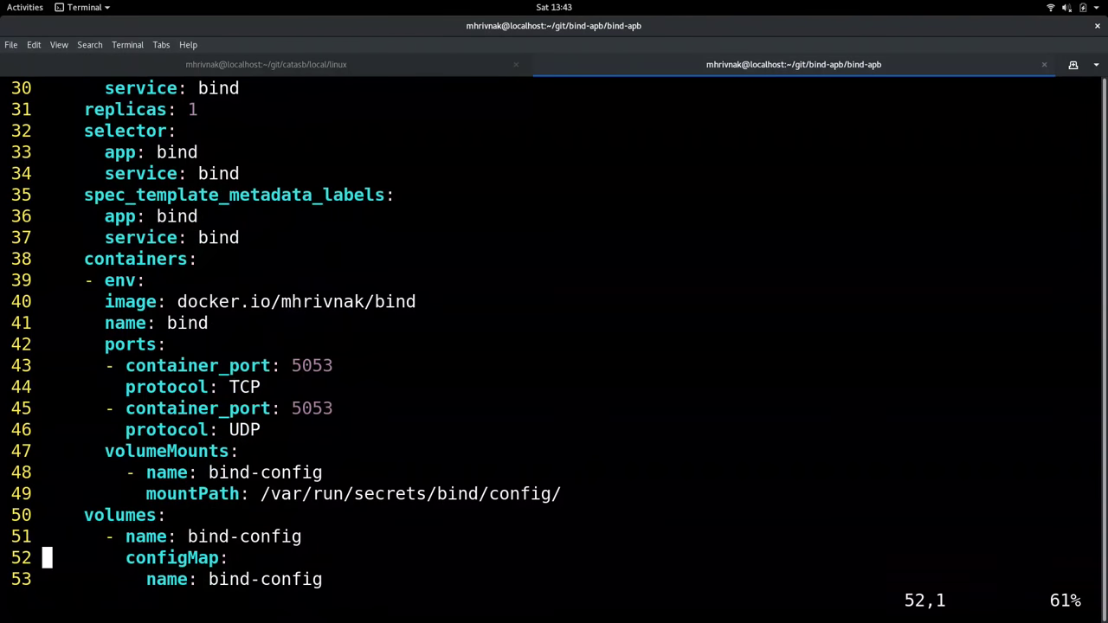
pyautogui.press('j')
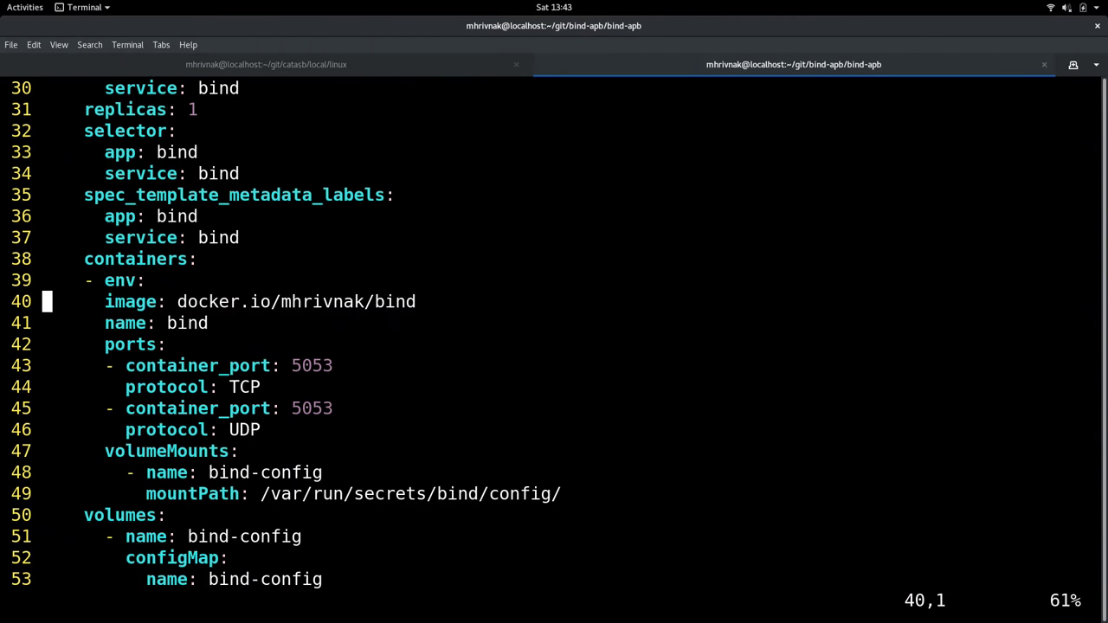
pyautogui.hotkey('shift', 'v')
pyautogui.press('Escape')
pyautogui.press('j')
pyautogui.press('j')
pyautogui.press('j')
pyautogui.press('j')
pyautogui.hotkey('shift', 'v')
pyautogui.press('j')
pyautogui.press('j')
pyautogui.press('Escape')
# Jump to line 58 and highlight the whole create bind service task
pyautogui.press('5')
pyautogui.press('8')
pyautogui.hotkey('shift', 'g')
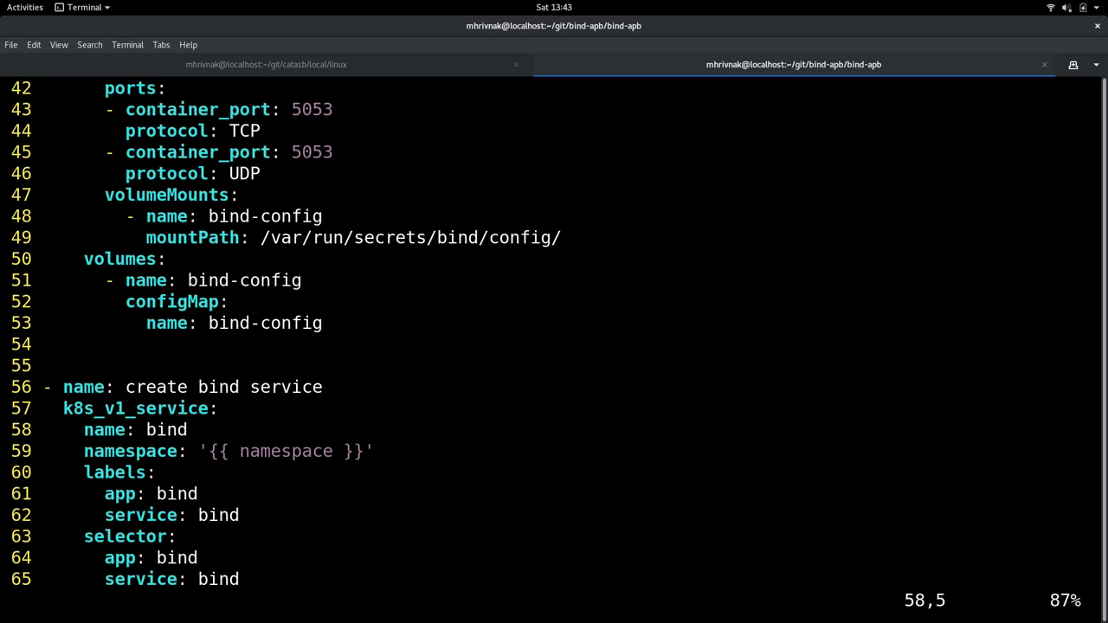
pyautogui.hotkey('ctrl', 'd')
pyautogui.press('k')
pyautogui.press('k')
pyautogui.press('k')
pyautogui.press('k')
pyautogui.press('k')
pyautogui.press('k')
pyautogui.press('k')
pyautogui.press('k')
pyautogui.press('k')
pyautogui.press('k')
pyautogui.press('k')
pyautogui.press('k')
pyautogui.press('k')
pyautogui.press('k')
pyautogui.hotkey('shift', 'v')
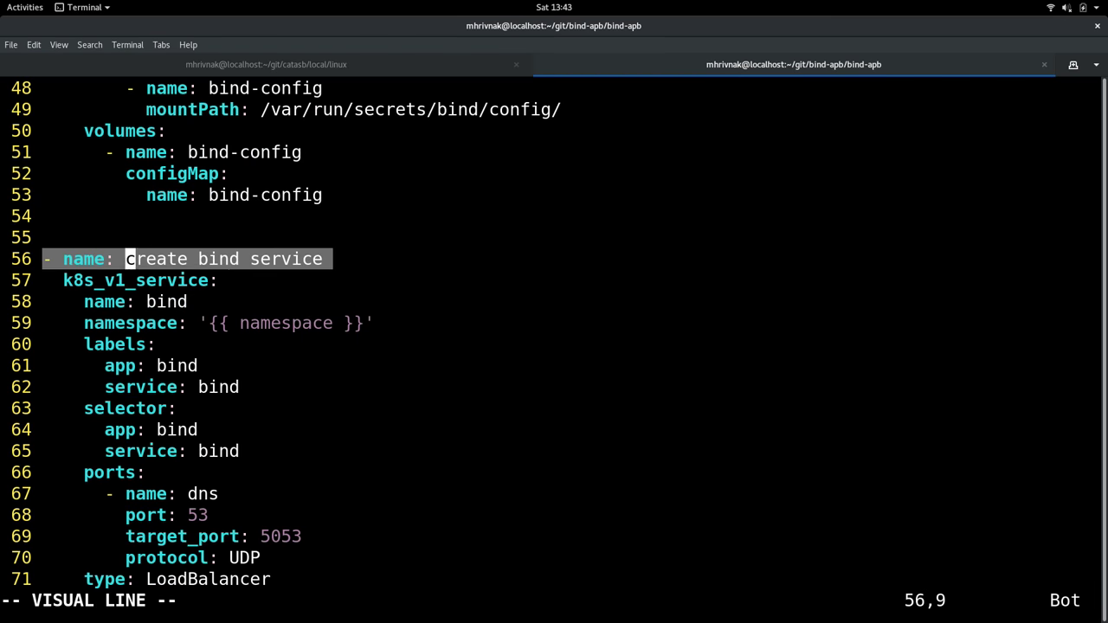
pyautogui.press('j')
pyautogui.press('j')
pyautogui.press('j')
pyautogui.press('j')
pyautogui.press('j')
pyautogui.press('j')
pyautogui.press('j')
pyautogui.press('j')
pyautogui.press('j')
pyautogui.press('j')
pyautogui.press('j')
pyautogui.press('j')
pyautogui.press('j')
pyautogui.press('j')
pyautogui.press('j')
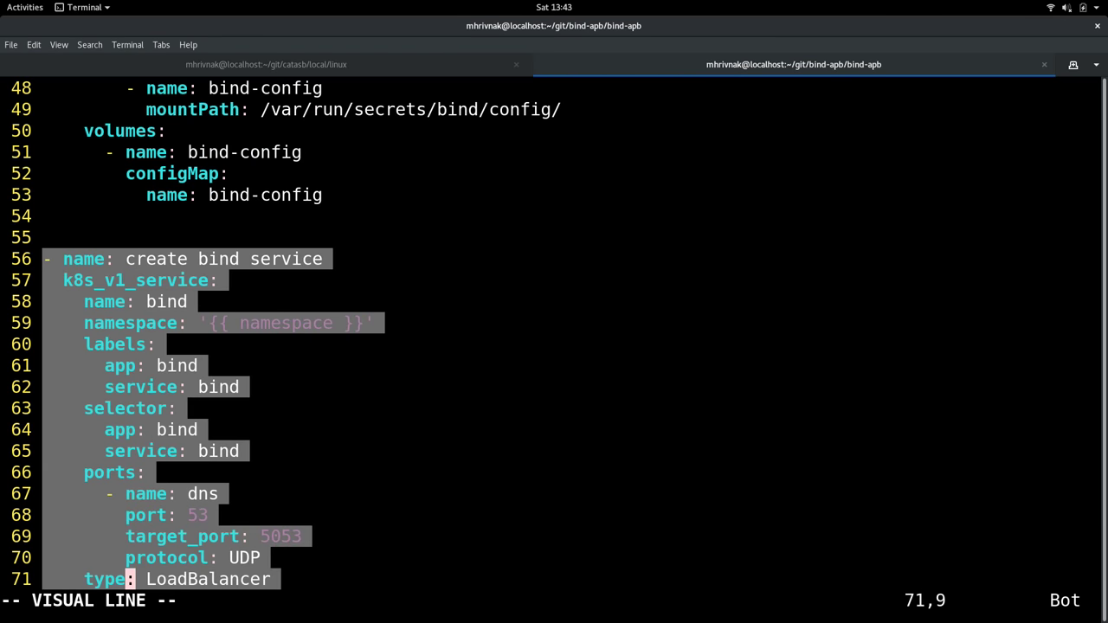
pyautogui.press('Escape')
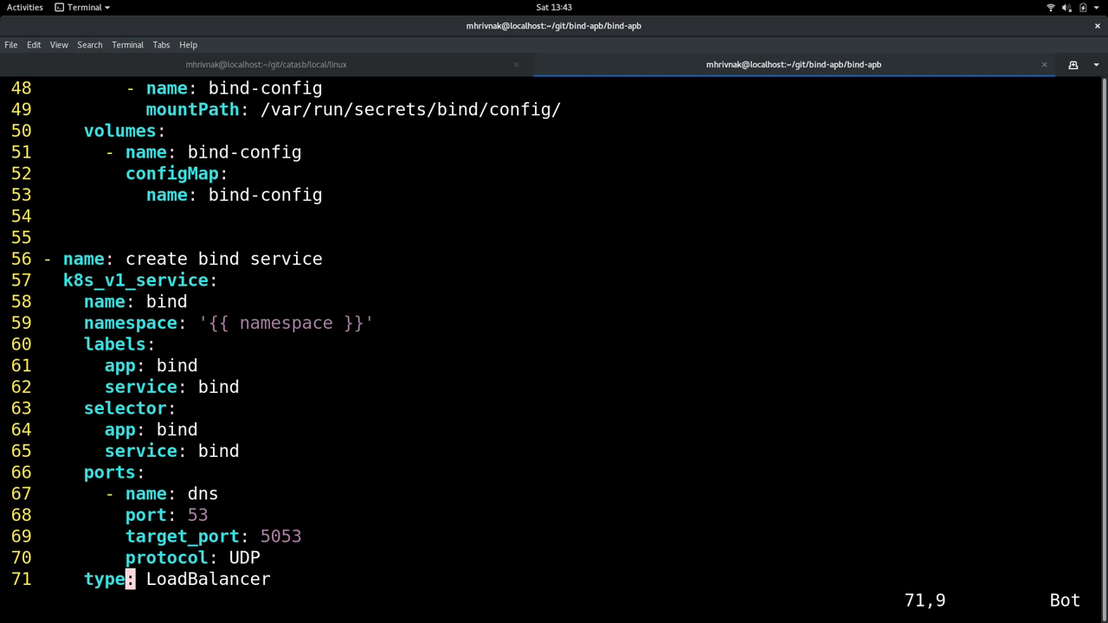
# Quit vim and run tree to show the bind-apb directory structure
pyautogui.write(':q')
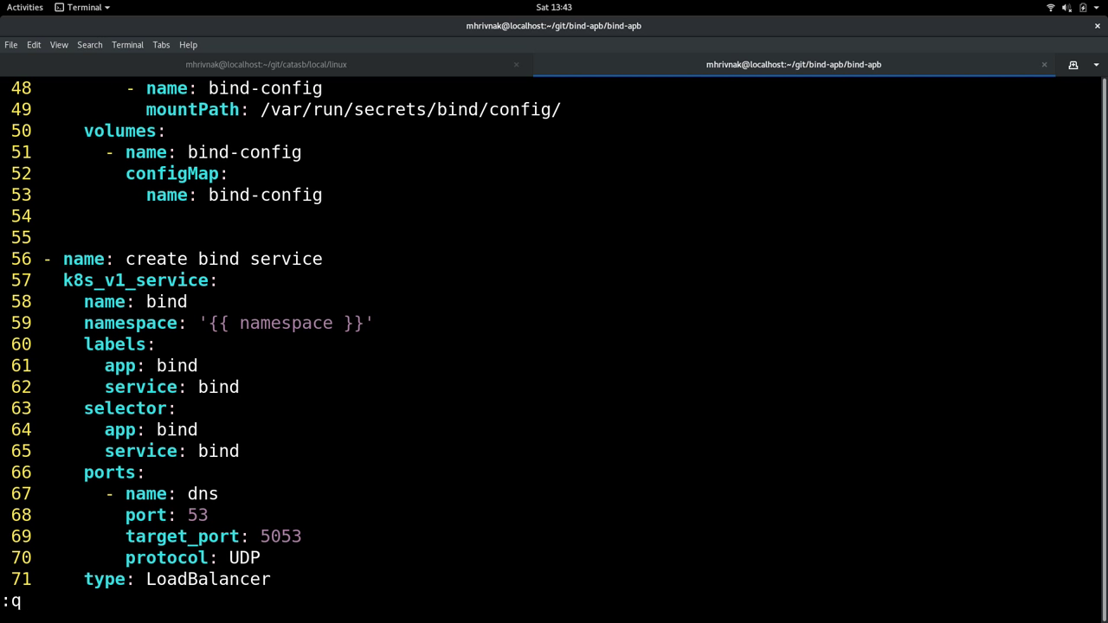
pyautogui.press('Return')
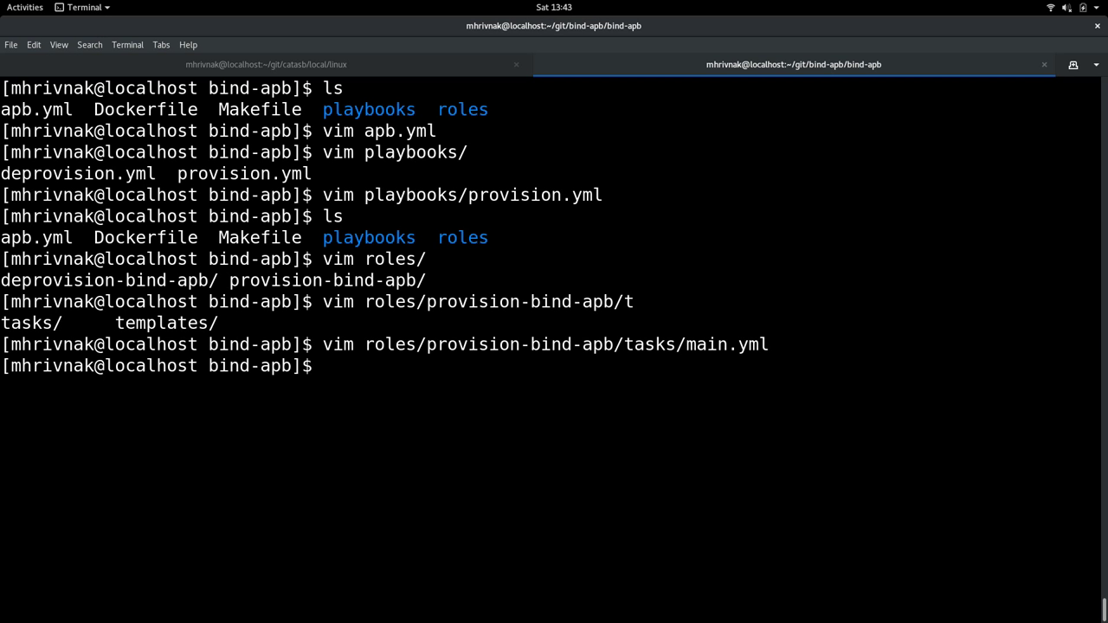
pyautogui.write('tree')
pyautogui.press('Return')
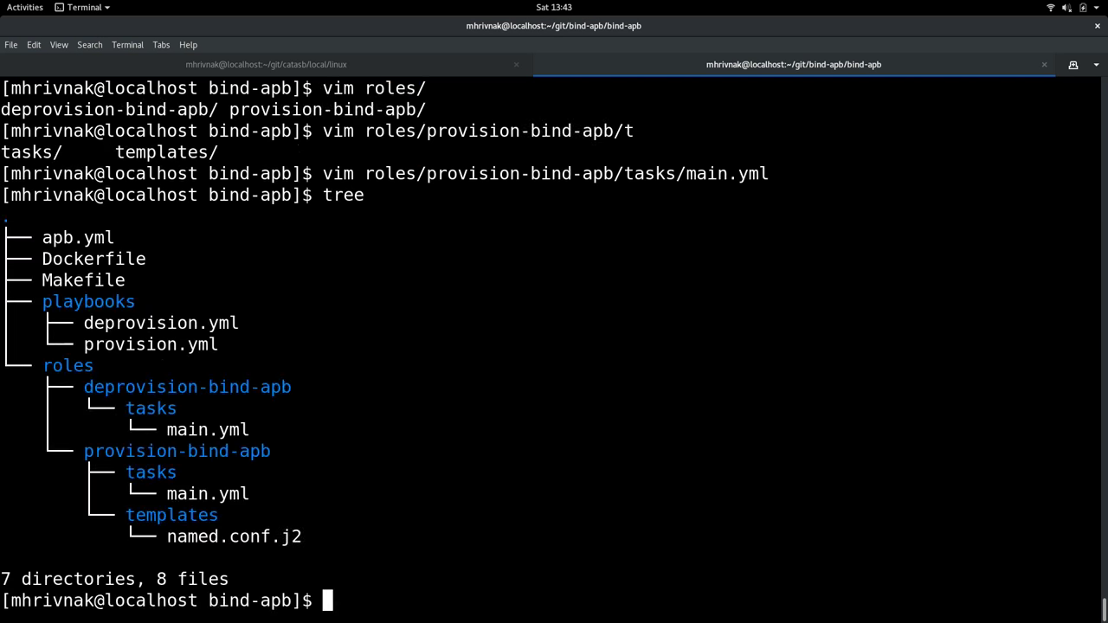